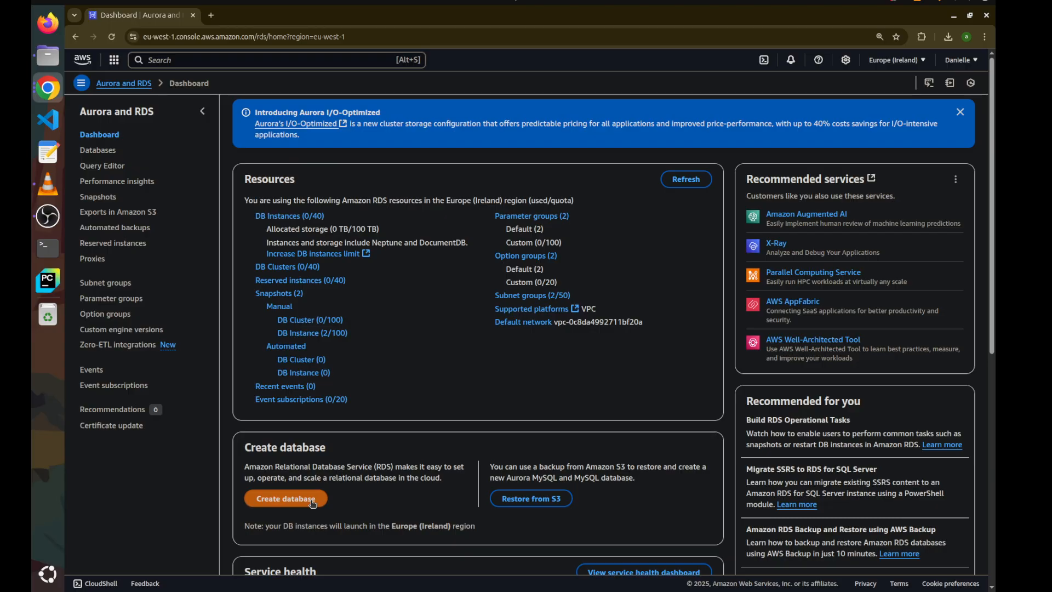
# Step: Start creating a database with Standard create as the creation method and Aurora (MySQL Compatible) as the engine type
pyautogui.click(313, 502)
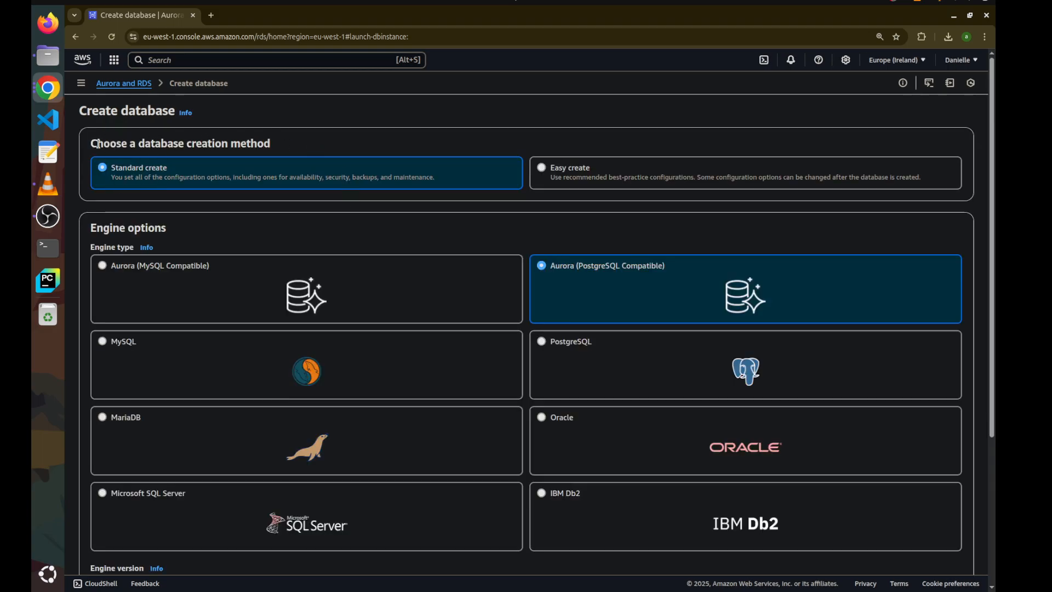
pyautogui.click(572, 164)
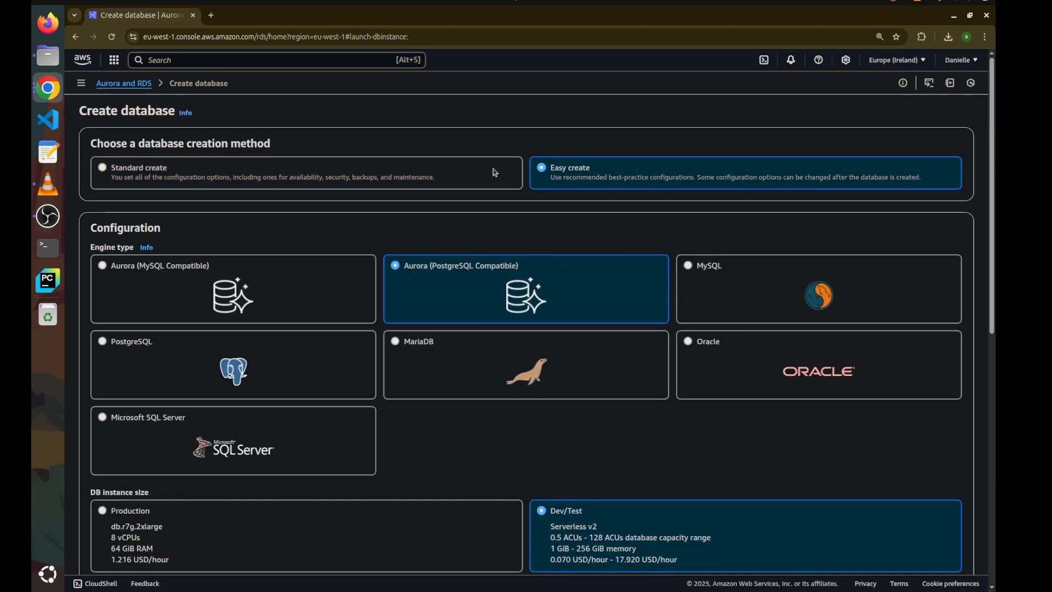
pyautogui.click(506, 172)
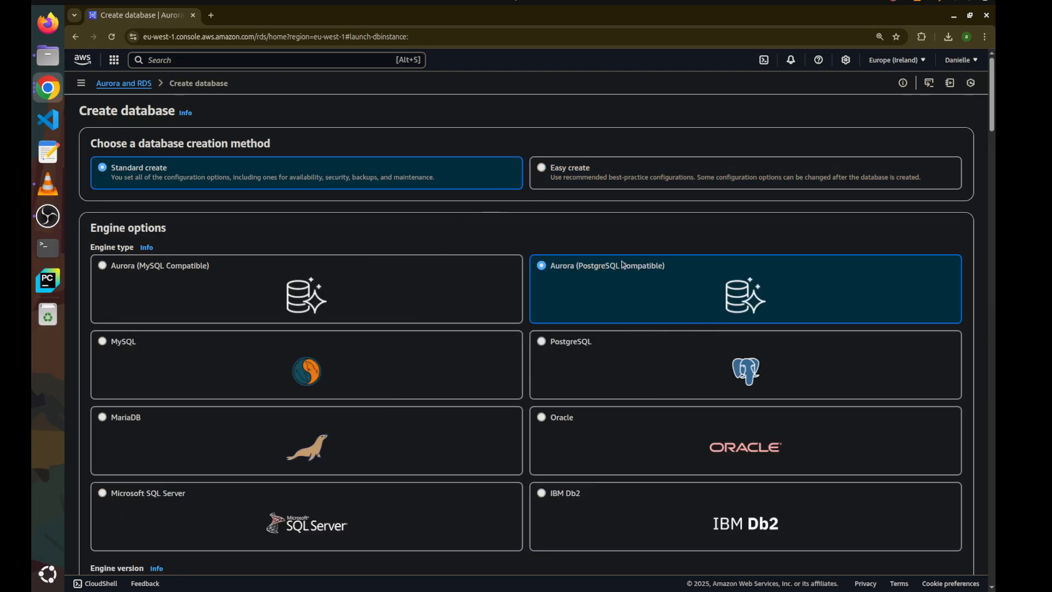
pyautogui.click(119, 265)
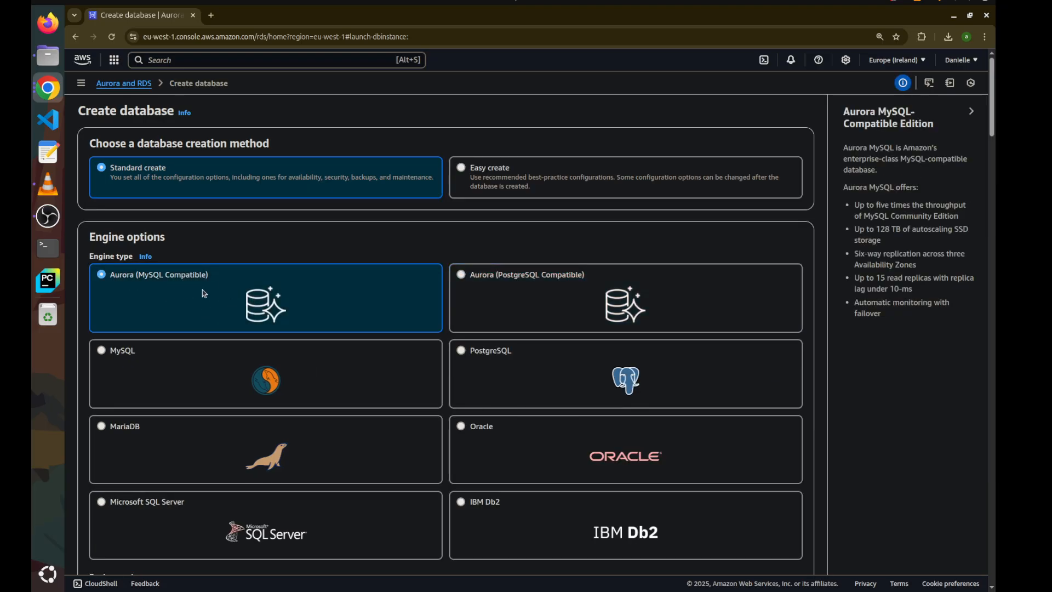
# Step: Review the engine version, the Production and Dev/Test templates, and the DB cluster identifier setting
pyautogui.scroll(-3, 411, 329)
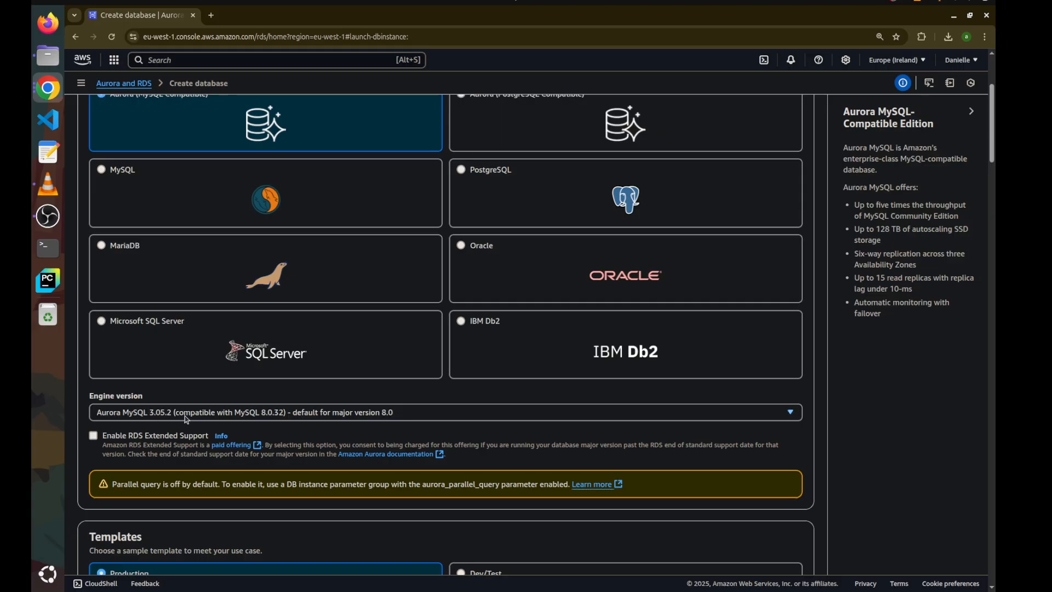
pyautogui.scroll(-2, 244, 443)
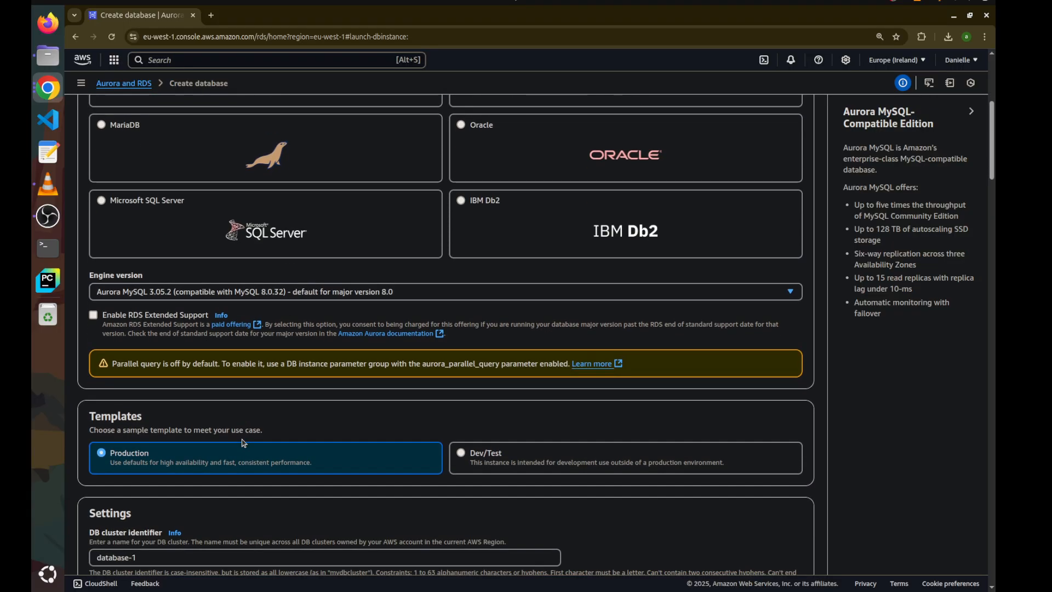
pyautogui.scroll(-2, 244, 442)
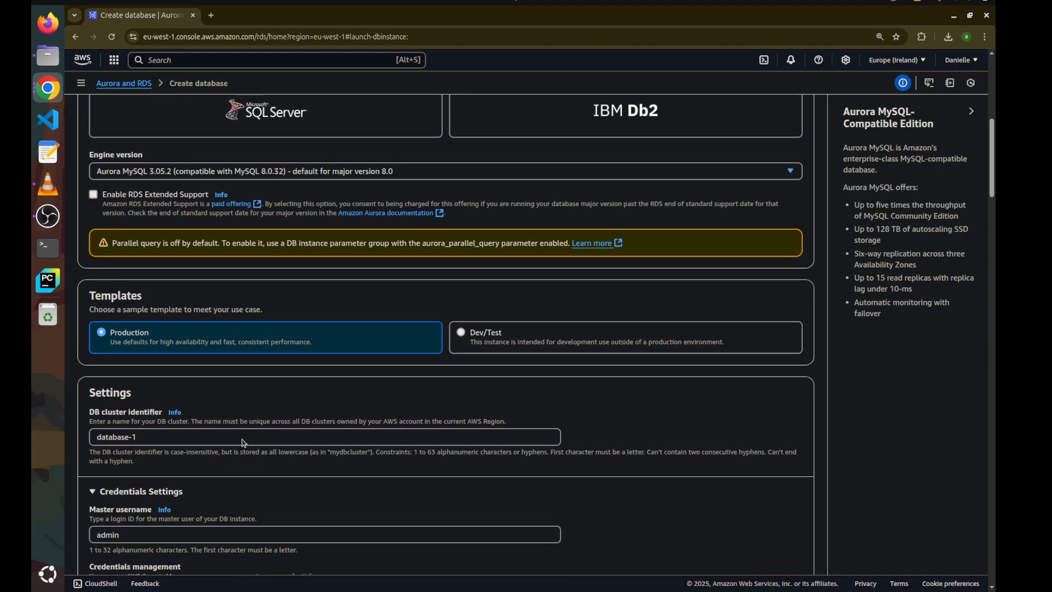
pyautogui.scroll(-2, 244, 443)
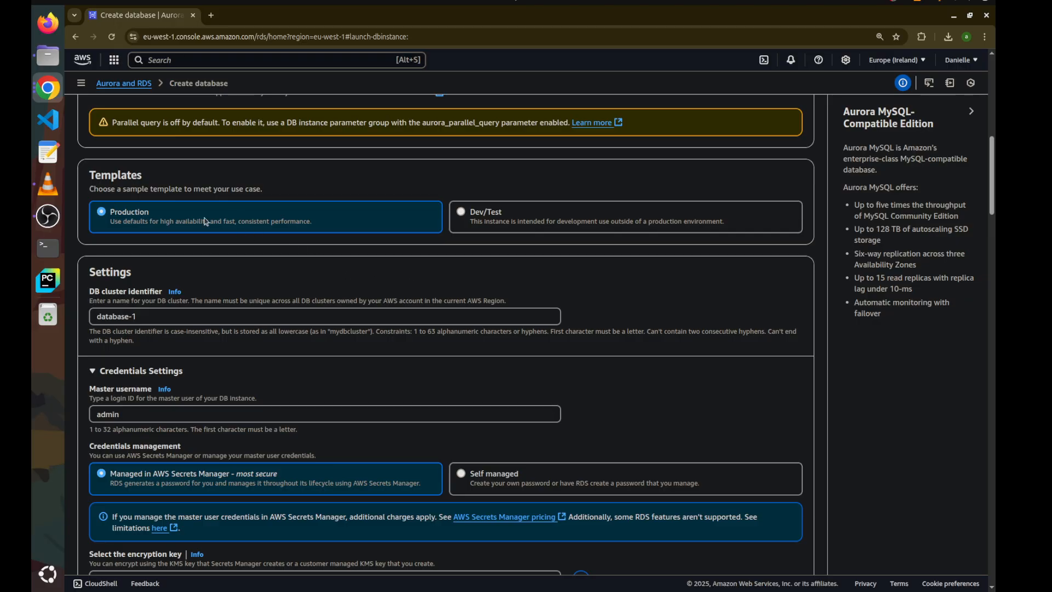
pyautogui.moveTo(89, 174); pyautogui.dragTo(156, 185)
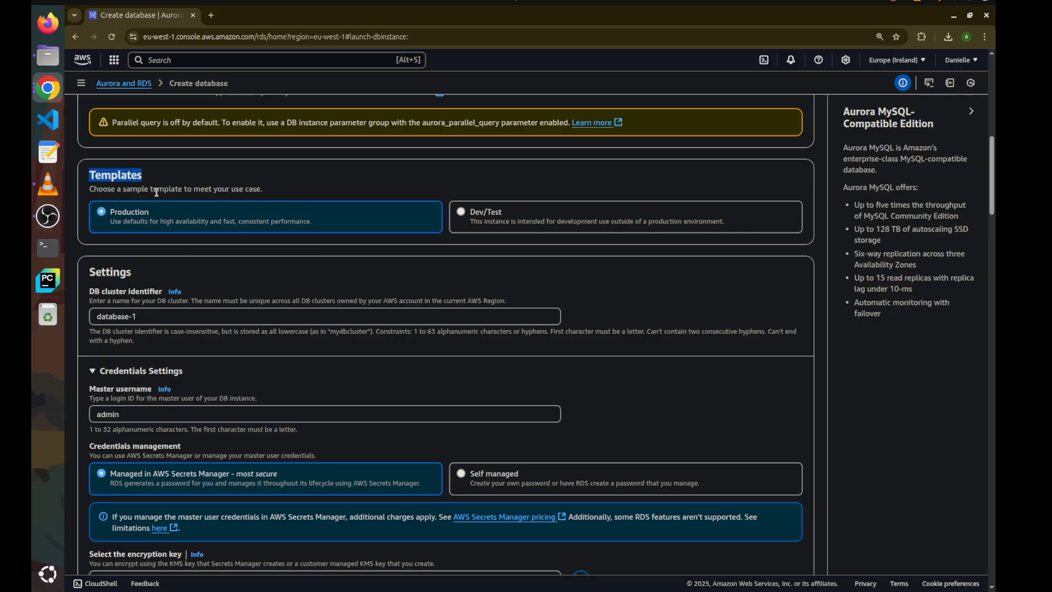
pyautogui.tripleClick(157, 192)
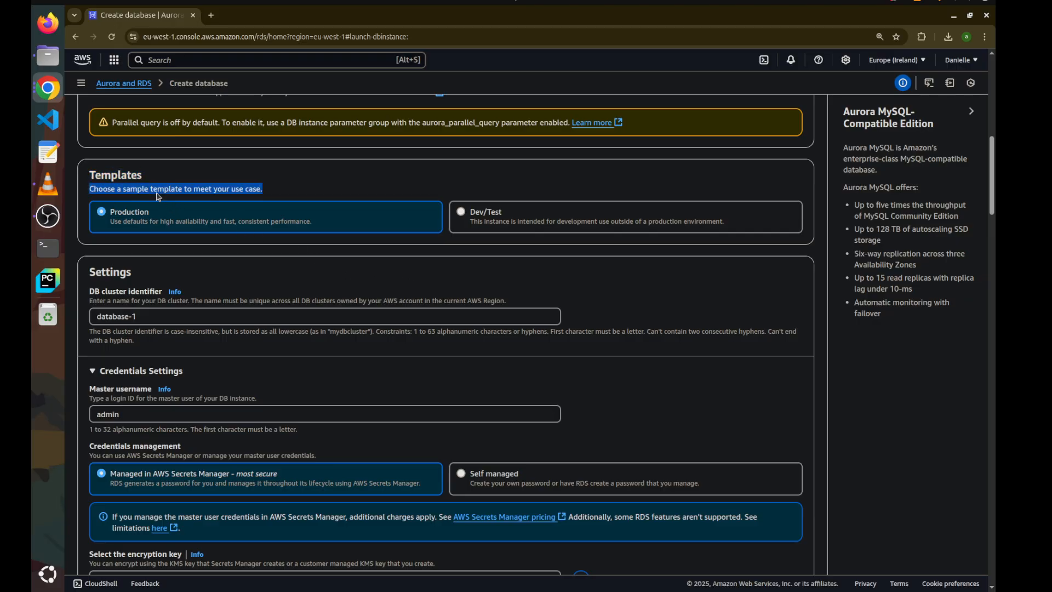
pyautogui.moveTo(312, 225); pyautogui.dragTo(79, 222)
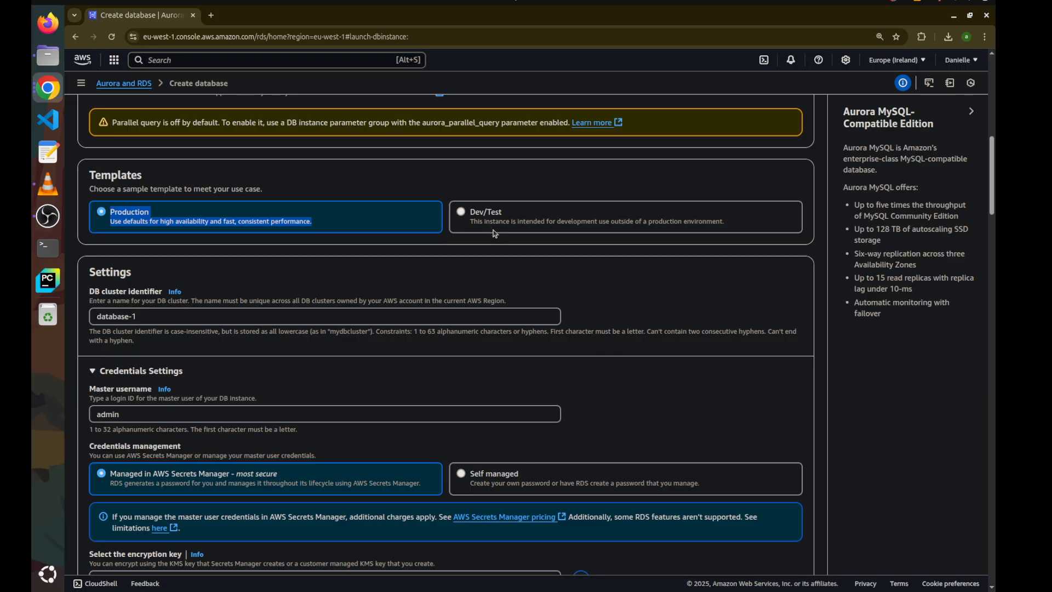
pyautogui.click(419, 241)
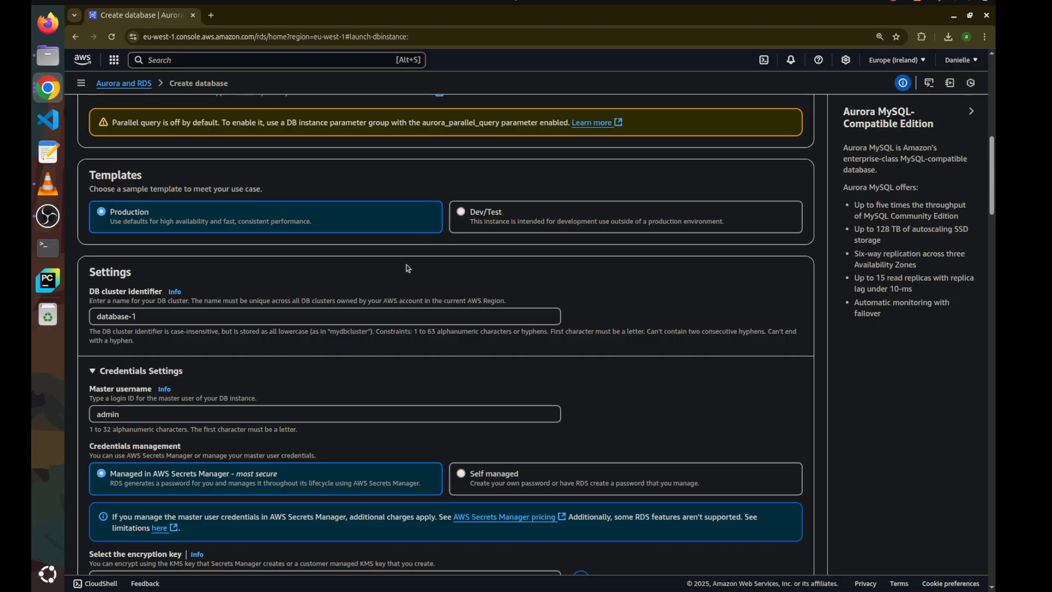
pyautogui.scroll(-3, 406, 271)
pyautogui.scroll(1, 257, 196)
pyautogui.scroll(1, 257, 195)
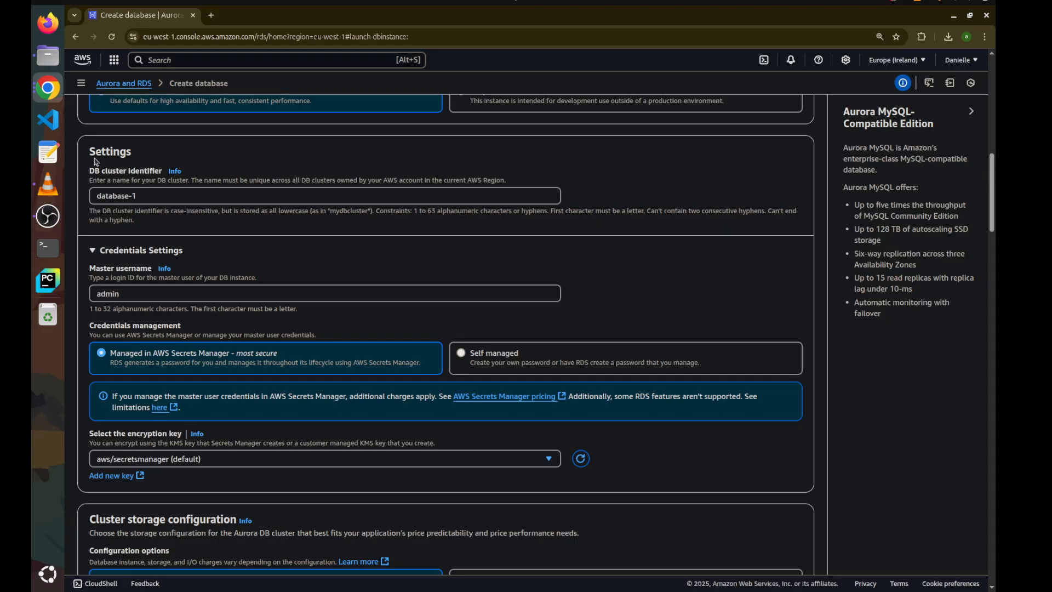
pyautogui.tripleClick(144, 194)
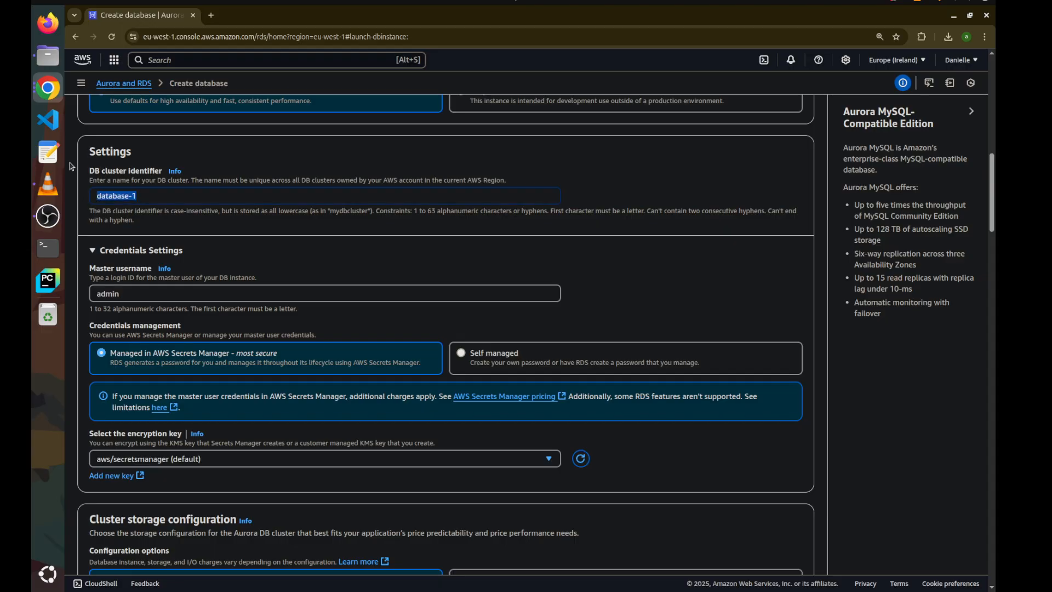
pyautogui.click(159, 199)
# Step: Switch credentials management to Self managed, and enter and confirm the master password
pyautogui.scroll(-3, 186, 275)
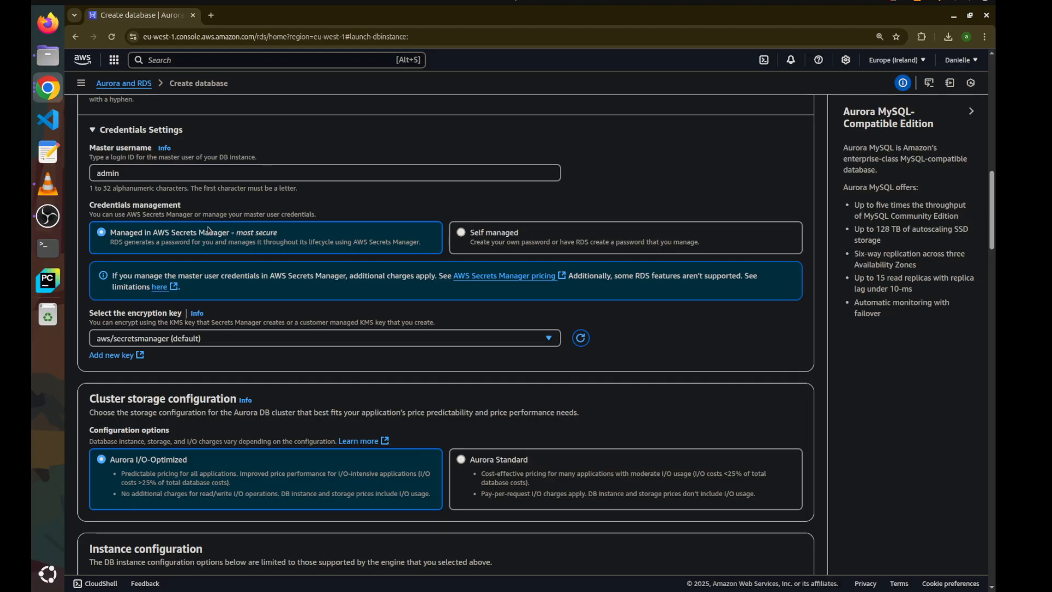
pyautogui.click(460, 232)
pyautogui.click(300, 308)
pyautogui.hotkey('ctrl', 'v')
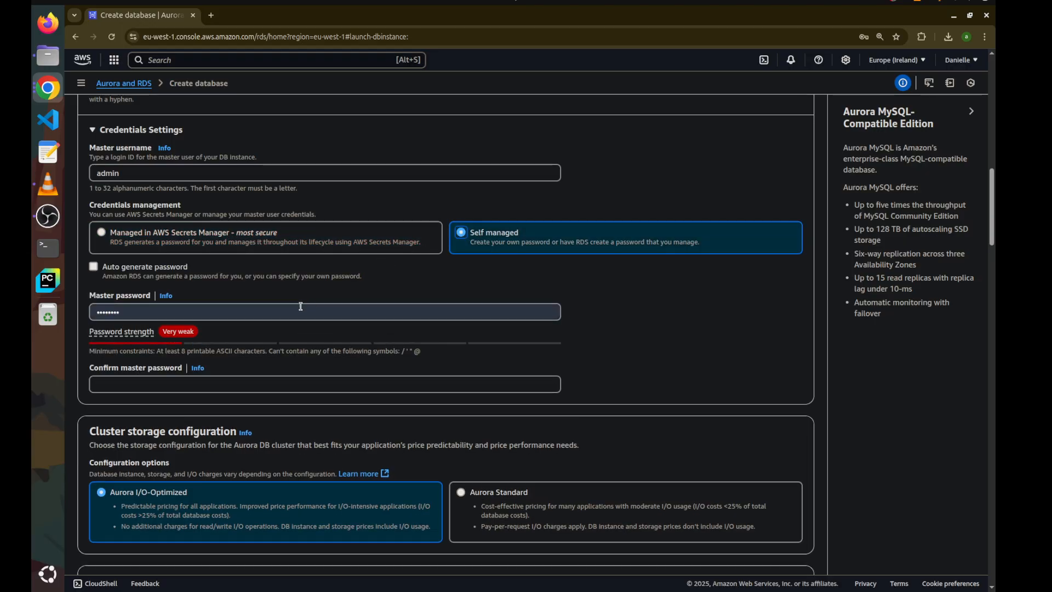
pyautogui.click(298, 310)
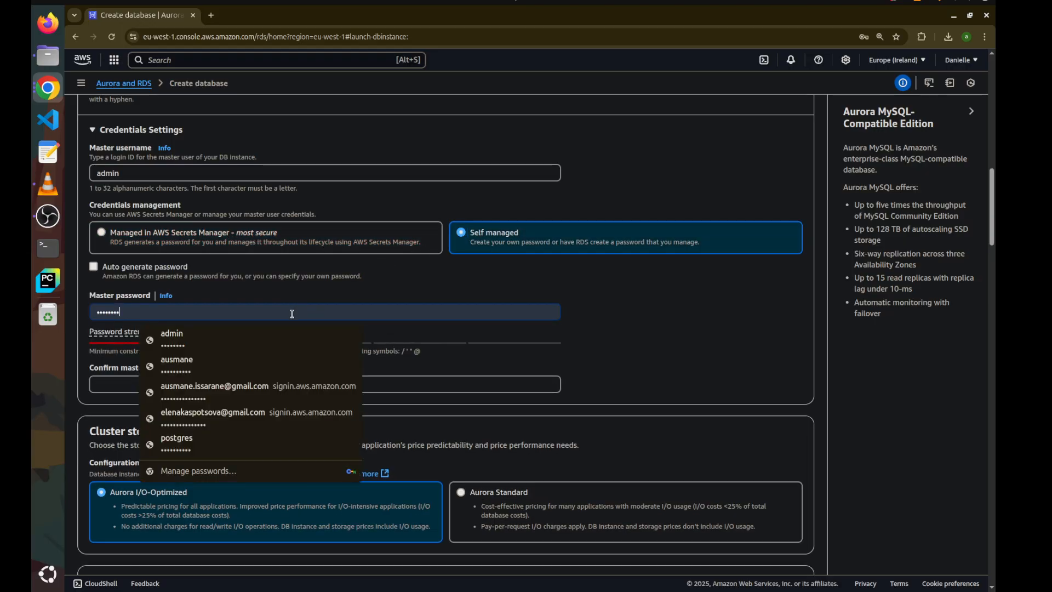
pyautogui.hotkey('ctrl', 'a')
pyautogui.write('•••••••')
pyautogui.click(266, 379)
pyautogui.write('••••')
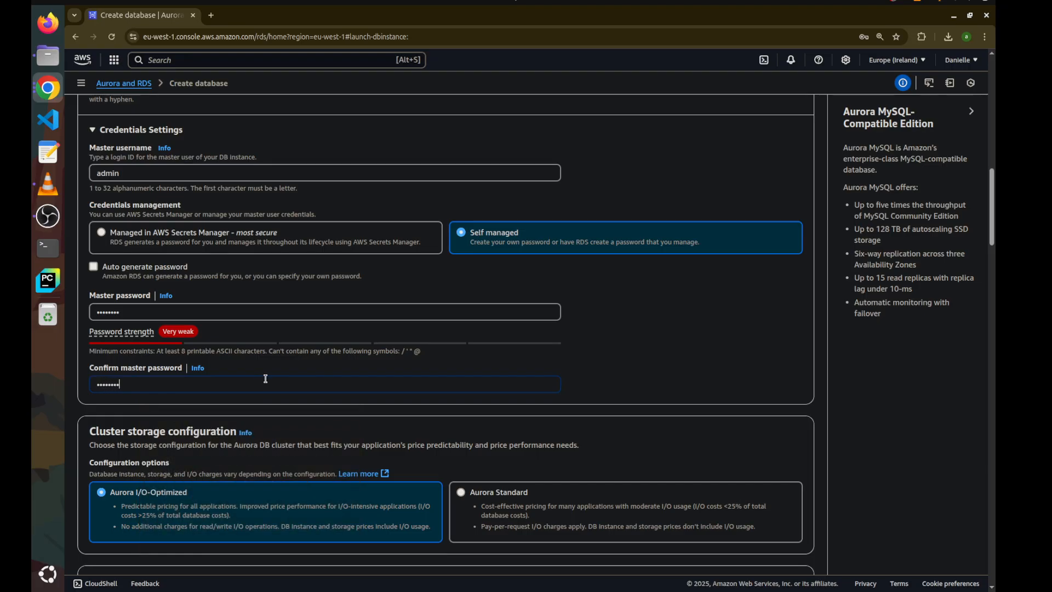
pyautogui.write('••••')
# Step: Choose Aurora Standard for cluster storage, and burstable classes with db.t3.medium for the DB instance class
pyautogui.scroll(-3, 253, 418)
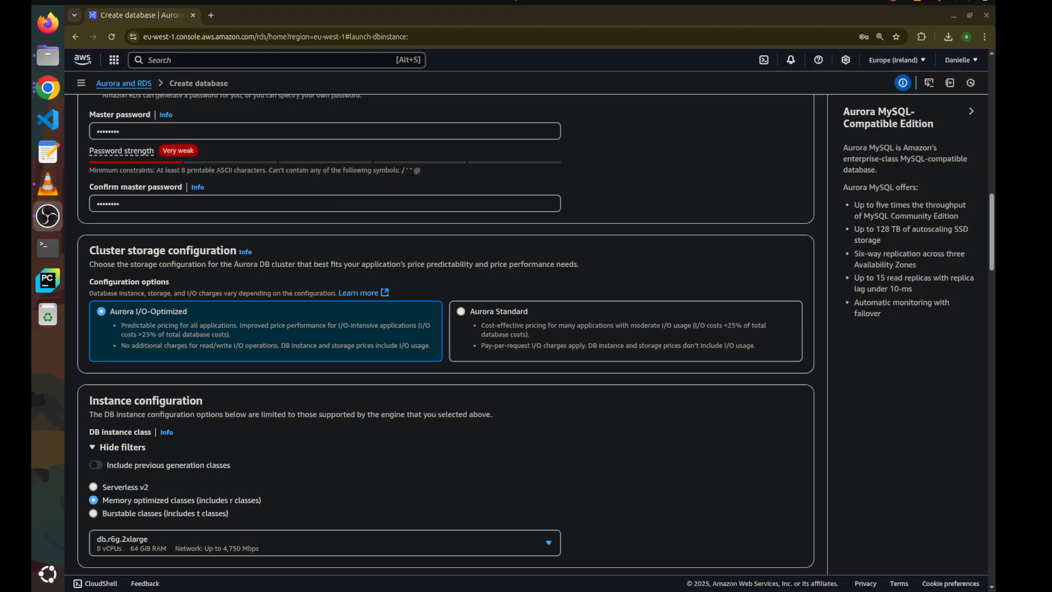
pyautogui.click(477, 330)
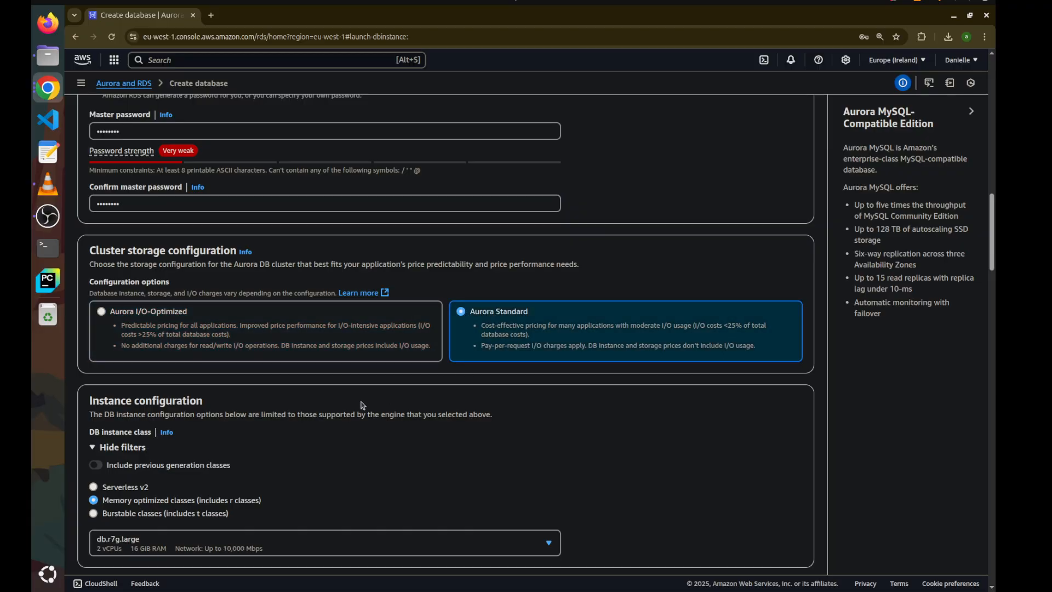
pyautogui.scroll(-3, 361, 405)
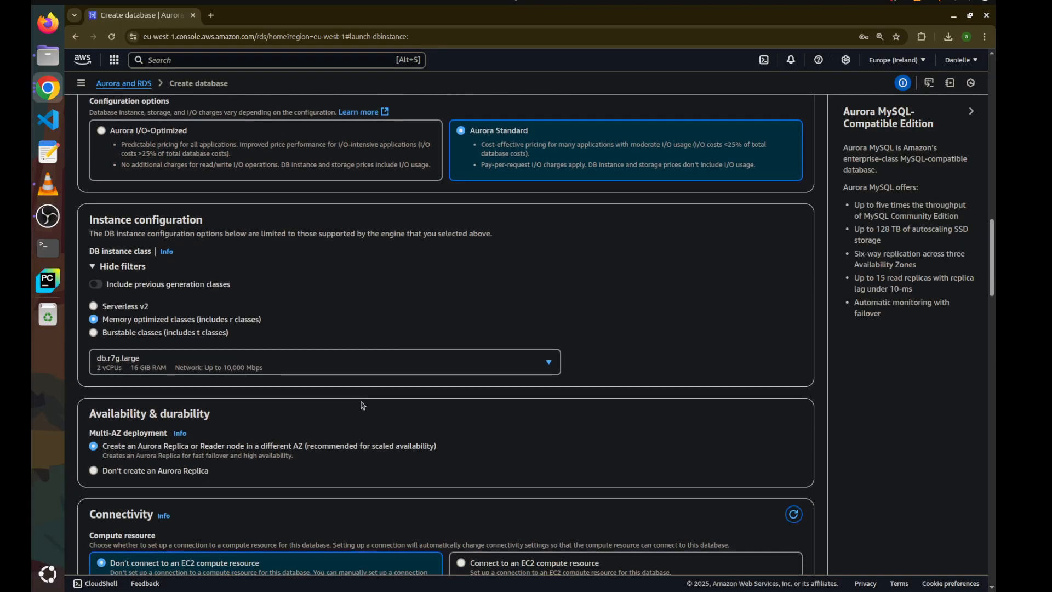
pyautogui.click(122, 332)
pyautogui.click(119, 320)
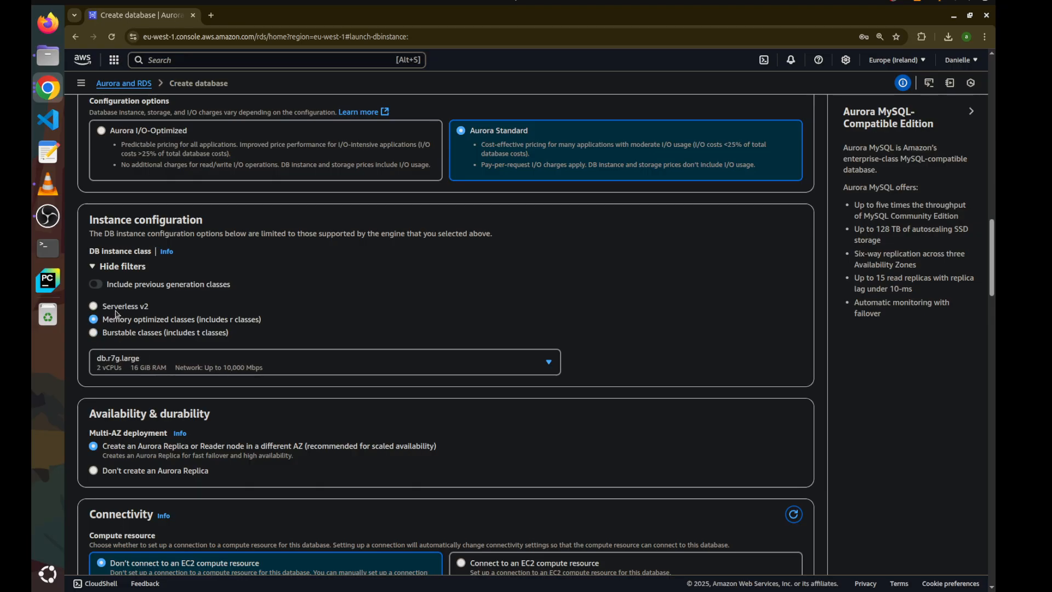
pyautogui.click(116, 310)
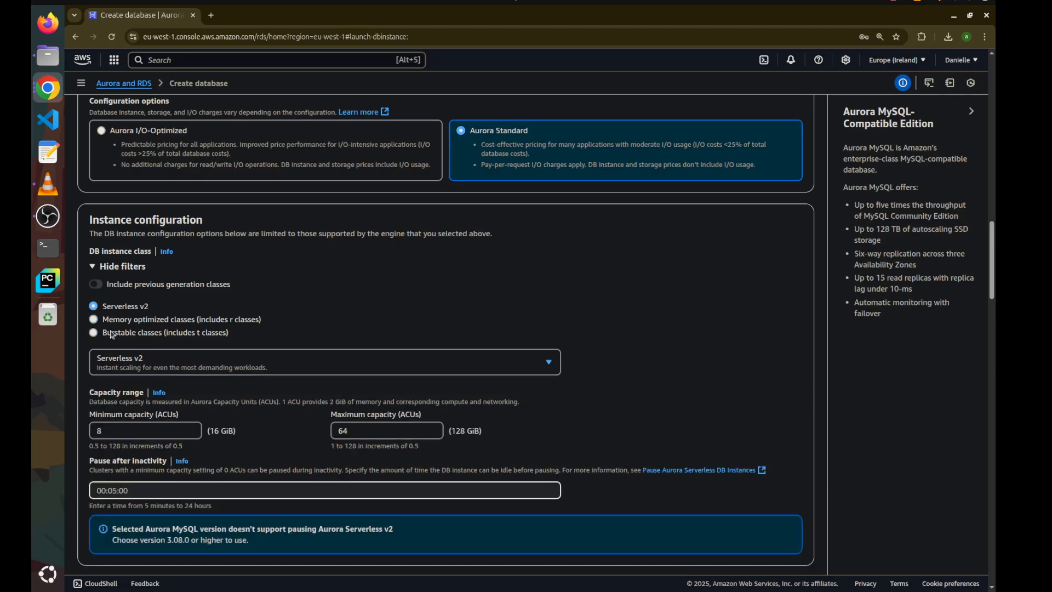
pyautogui.click(111, 337)
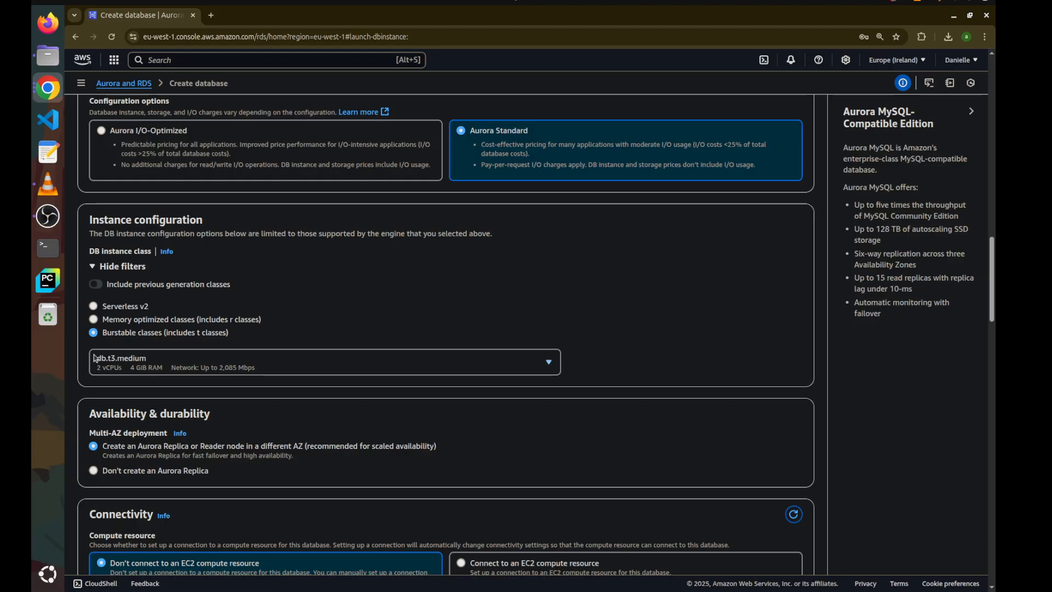
pyautogui.click(116, 358)
pyautogui.click(141, 360)
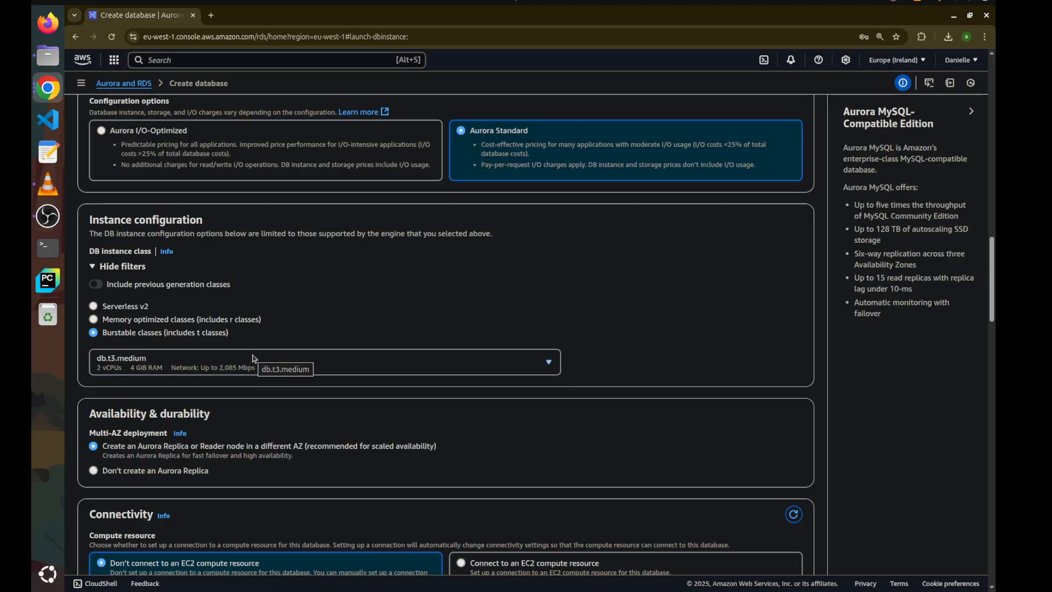
# Step: Inspect the Serverless v2 minimum and maximum capacity settings, and return the DB instance class to burstable classes
pyautogui.scroll(-2, 178, 330)
pyautogui.scroll(-1, 178, 330)
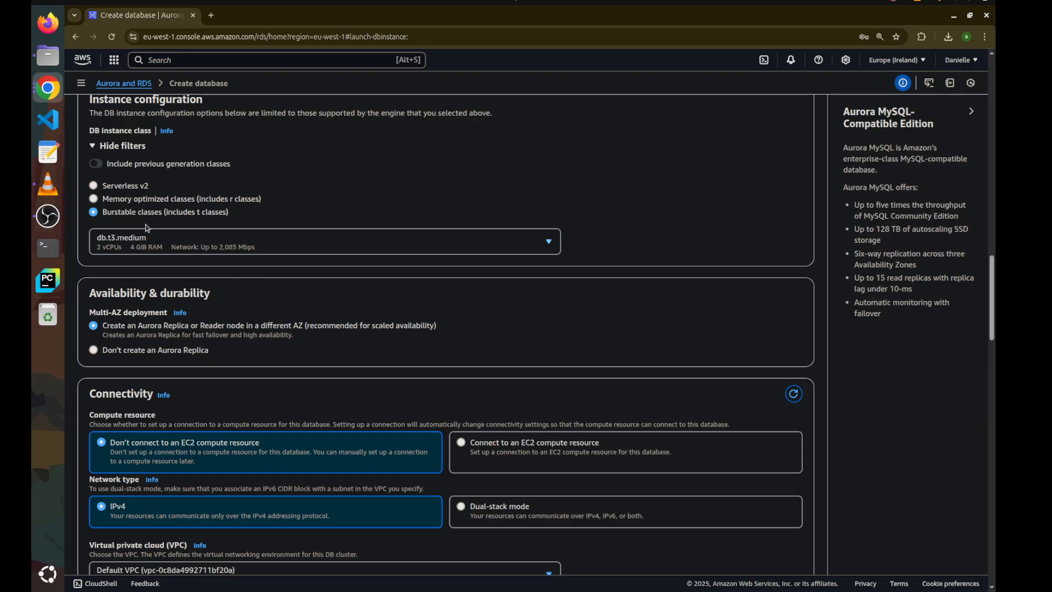
pyautogui.click(114, 186)
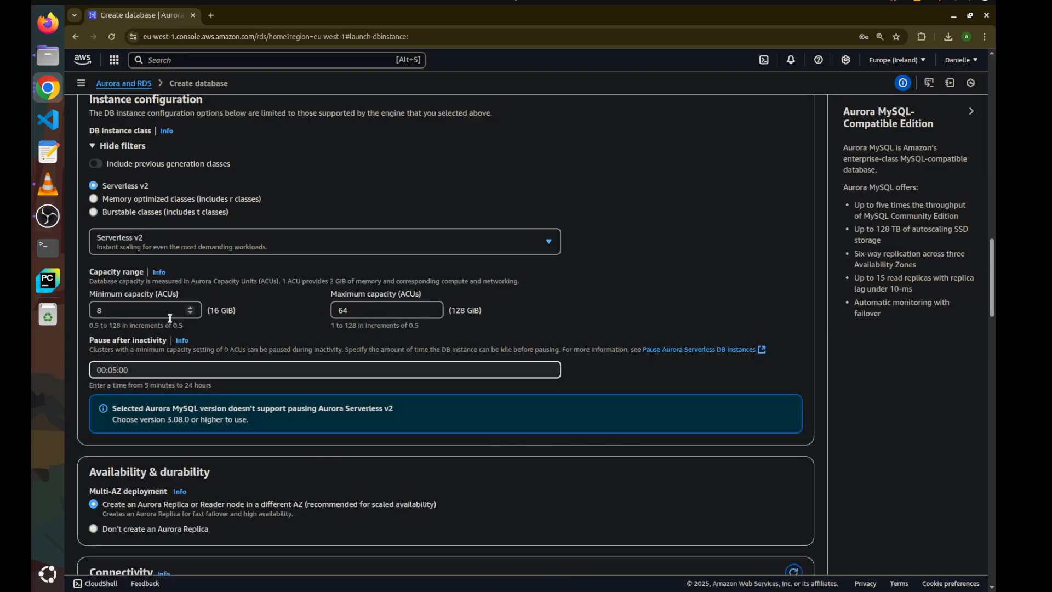
pyautogui.moveTo(157, 294); pyautogui.dragTo(180, 295)
pyautogui.moveTo(400, 294); pyautogui.dragTo(430, 294)
pyautogui.click(176, 217)
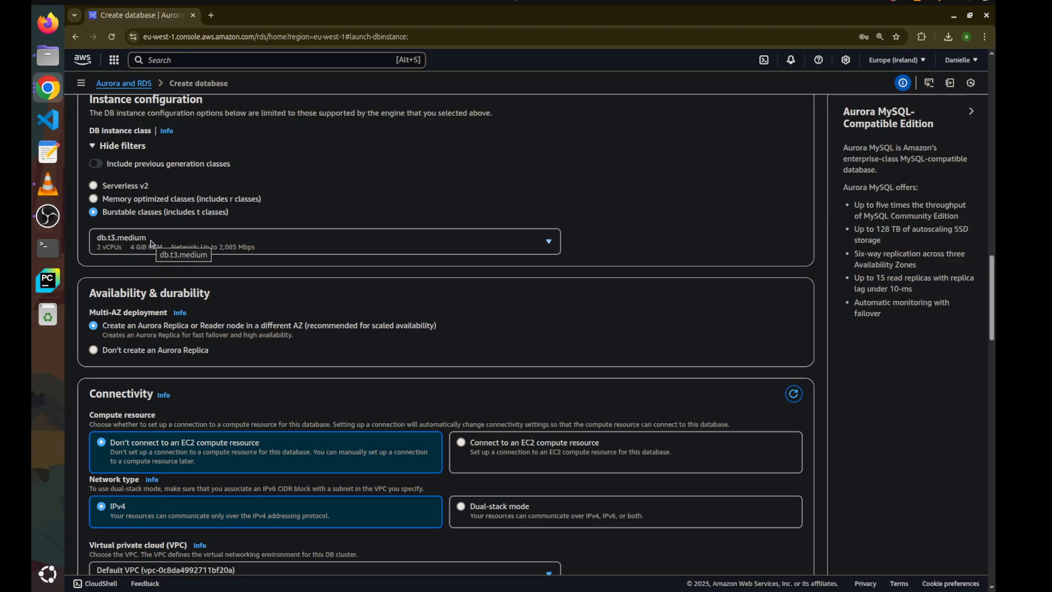
# Step: Review the Multi-AZ deployment options for creating an Aurora Replica under Availability & durability
pyautogui.scroll(-3, 164, 361)
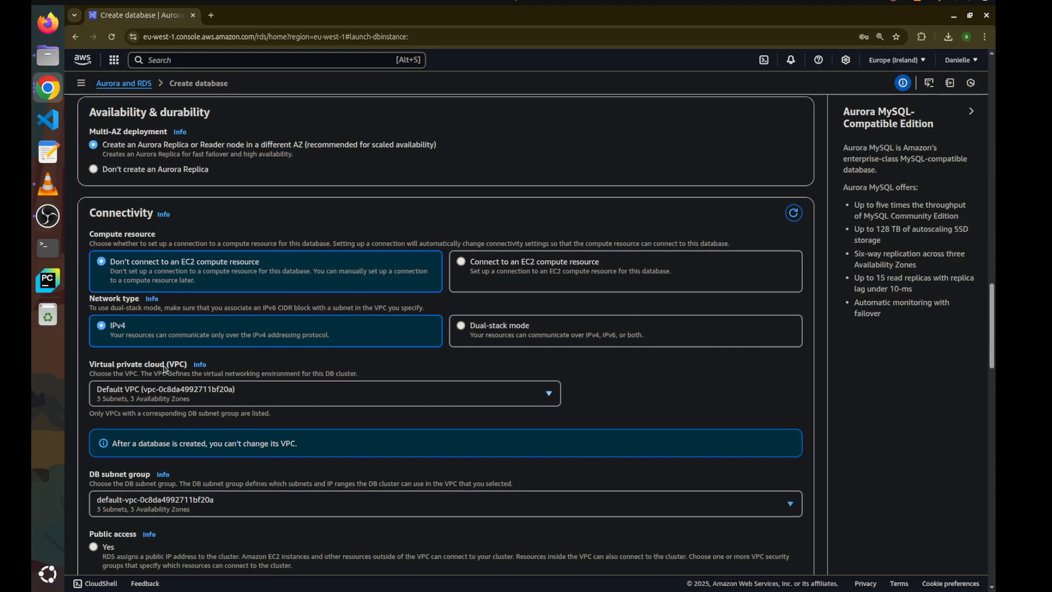
pyautogui.scroll(-1, 165, 369)
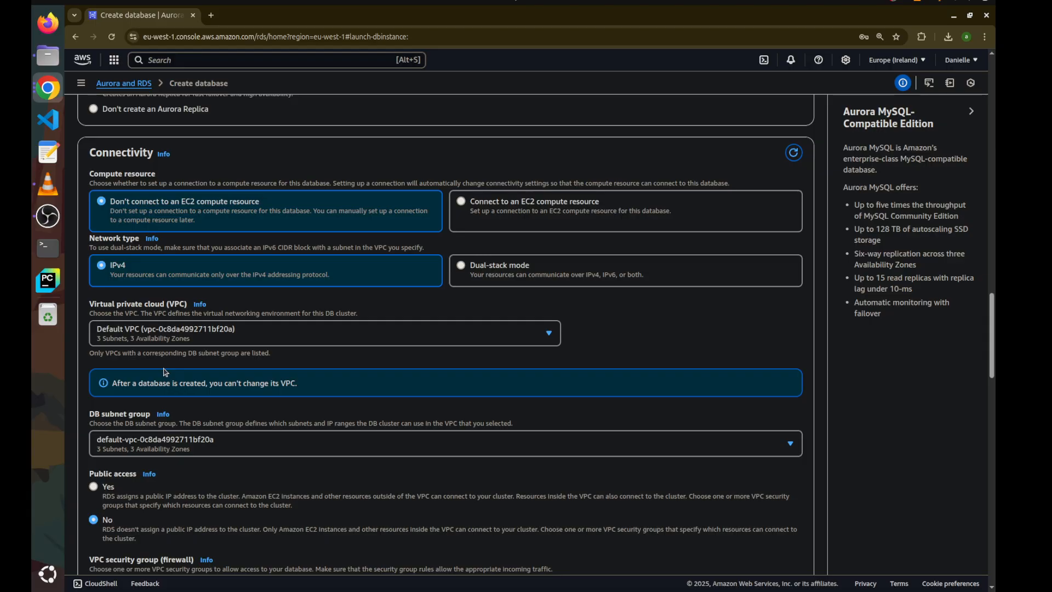
pyautogui.scroll(2, 164, 372)
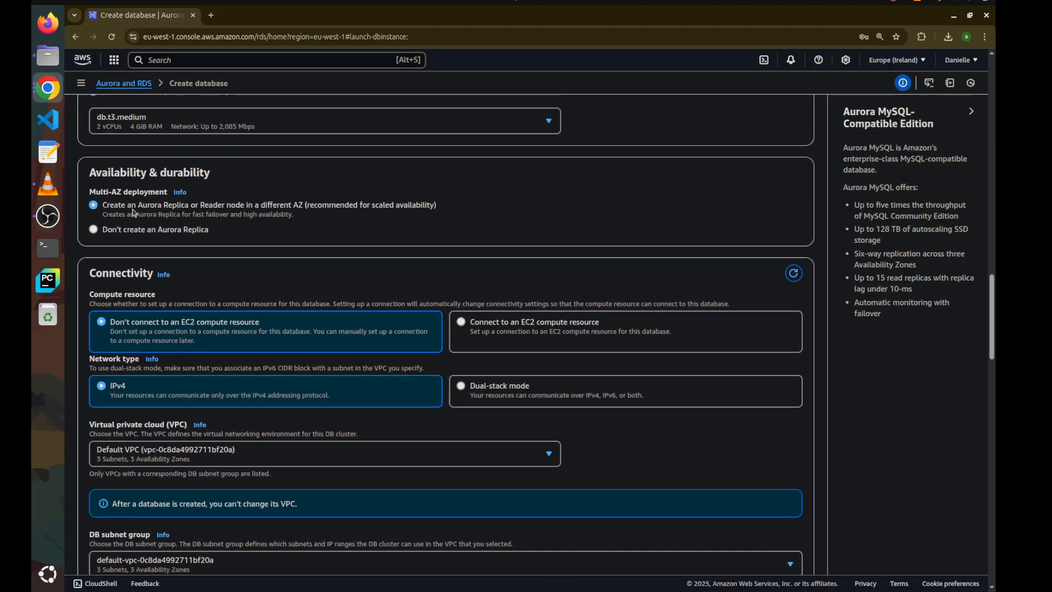
pyautogui.moveTo(90, 192); pyautogui.dragTo(344, 233)
pyautogui.click(344, 233)
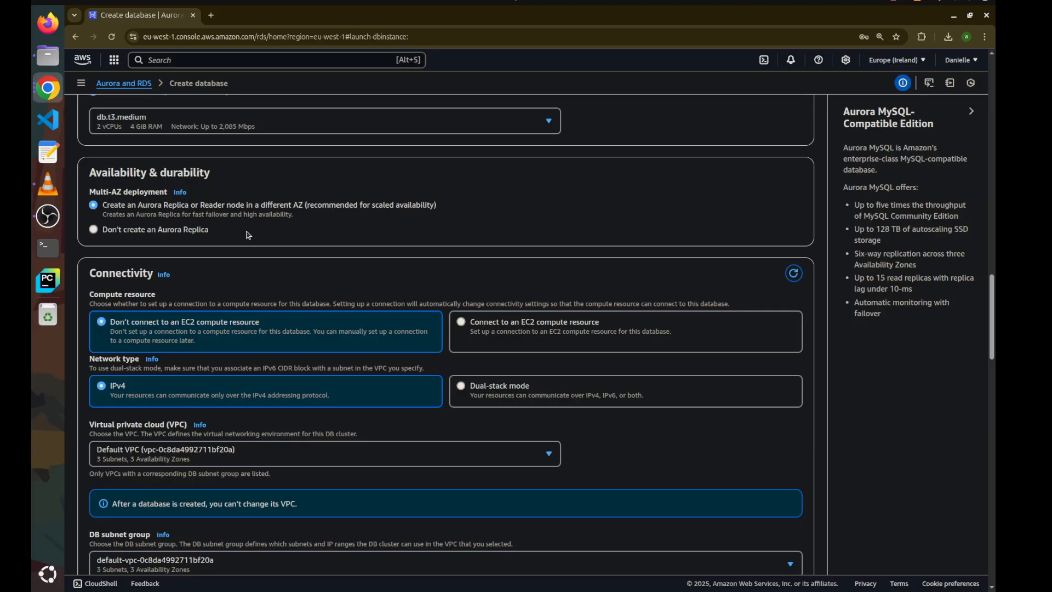
# Step: Check the option to connect to an EC2 compute resource, and switch back to not connecting to one
pyautogui.scroll(-3, 247, 234)
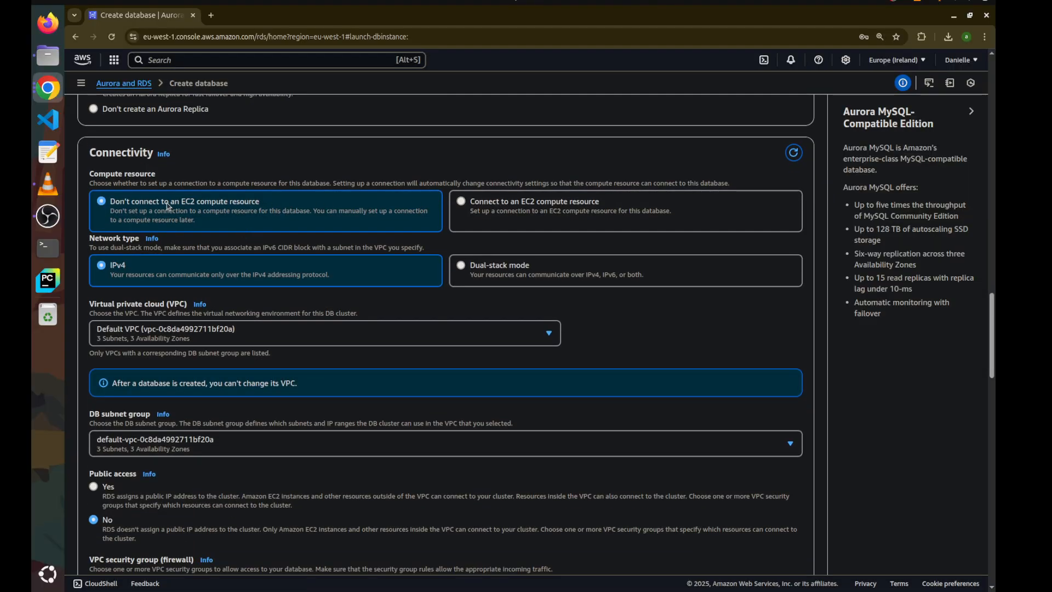
pyautogui.click(488, 206)
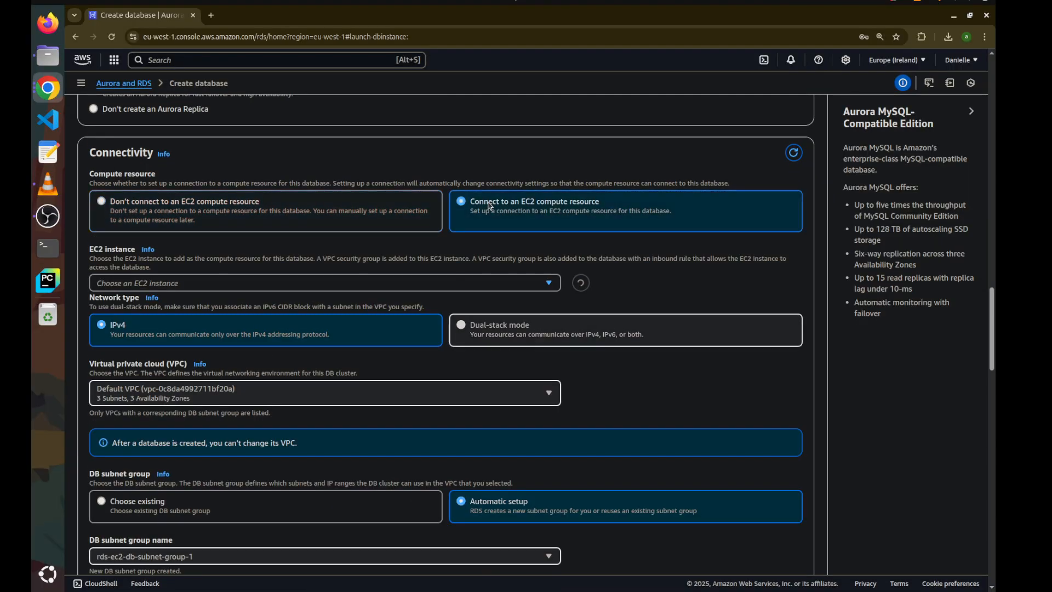
pyautogui.click(384, 210)
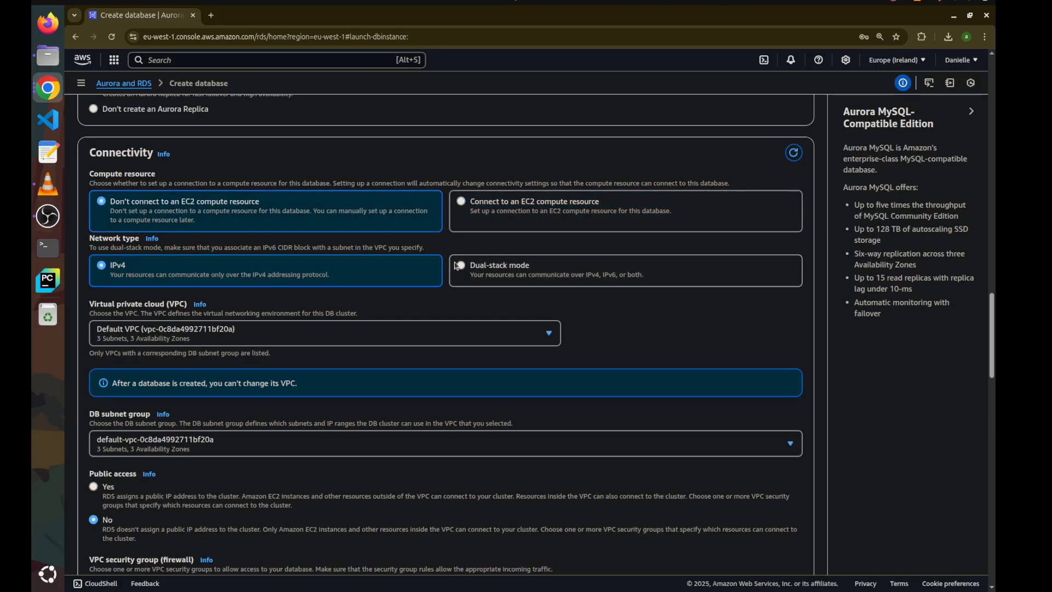
# Step: Select the Default VPC as the cluster's virtual private cloud, and set Public access to Yes
pyautogui.scroll(-3, 455, 265)
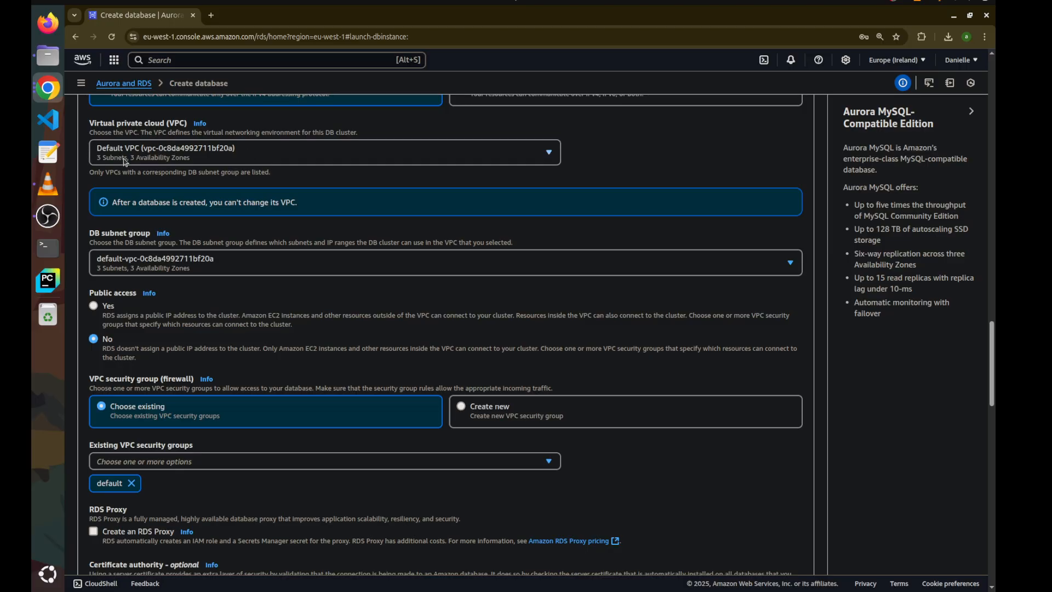
pyautogui.click(173, 159)
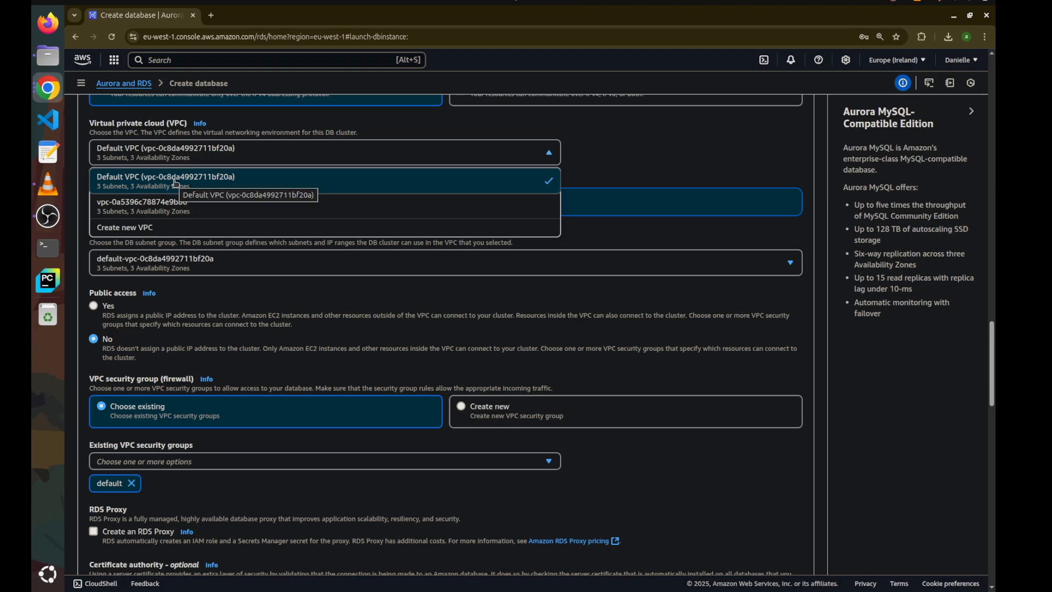
pyautogui.click(176, 183)
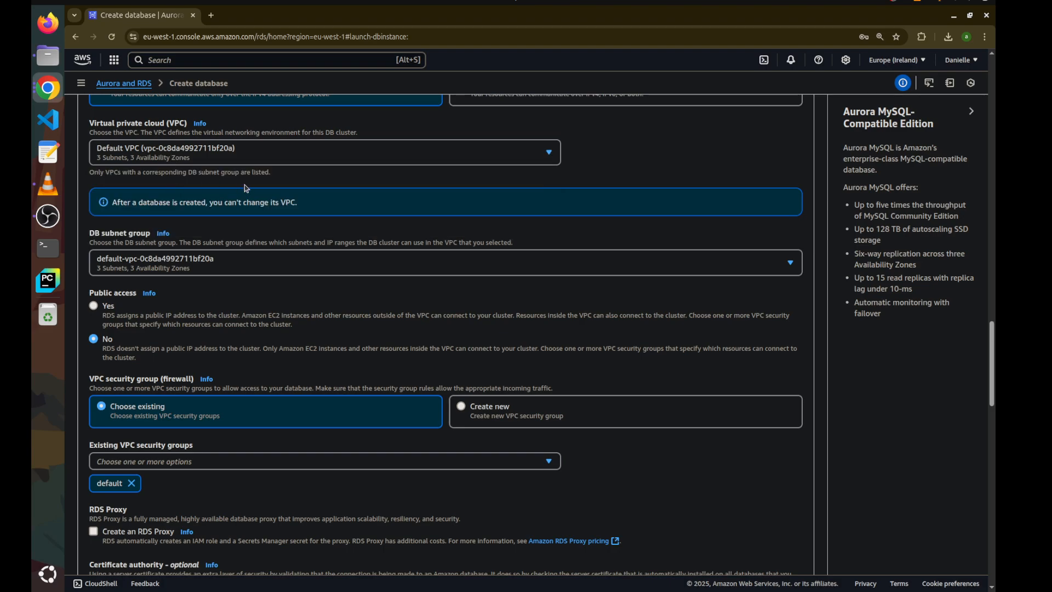
pyautogui.scroll(-4, 245, 188)
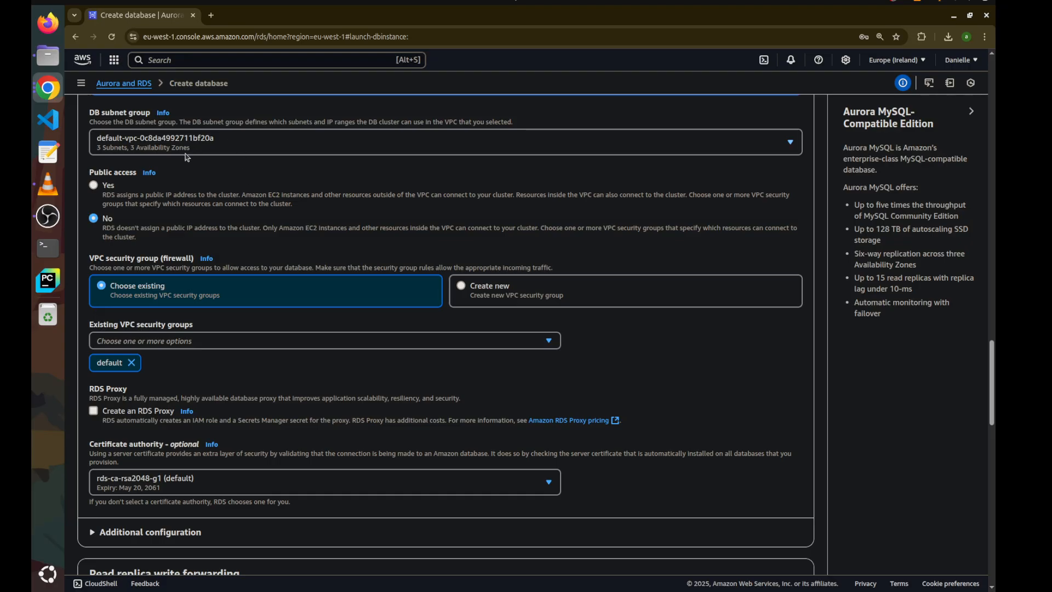
pyautogui.click(94, 186)
# Step: Choose to create a new VPC security group for the cluster and name it demo-database-aurora
pyautogui.scroll(-1, 167, 224)
pyautogui.scroll(-1, 167, 223)
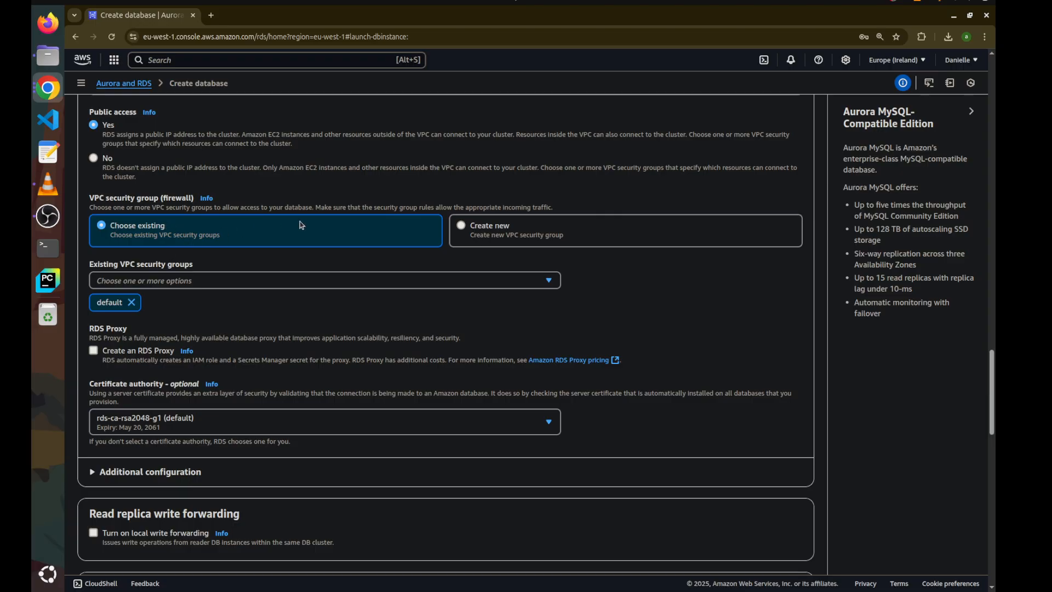
pyautogui.click(471, 236)
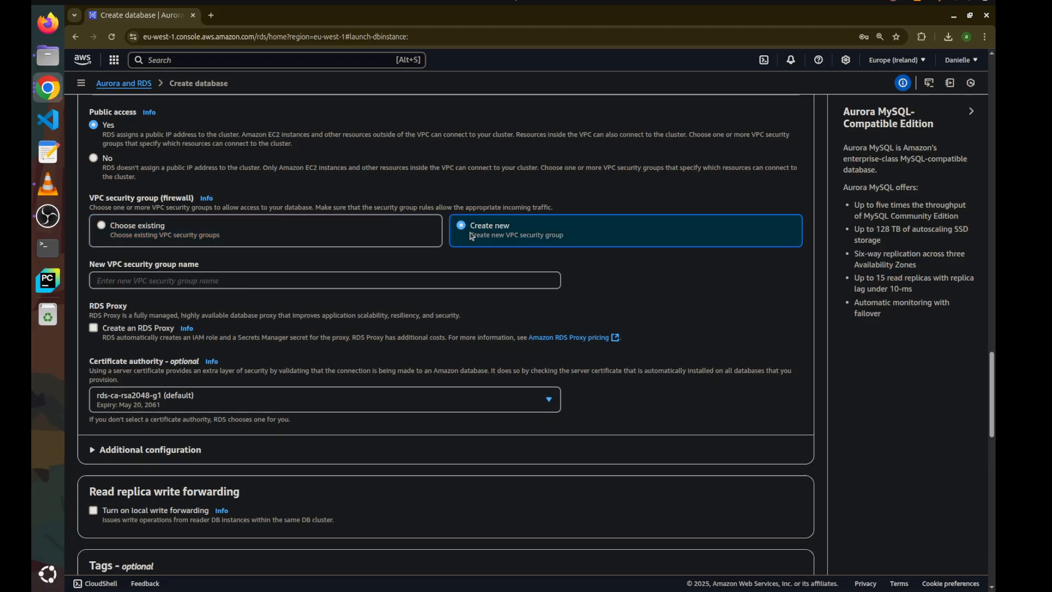
pyautogui.click(333, 285)
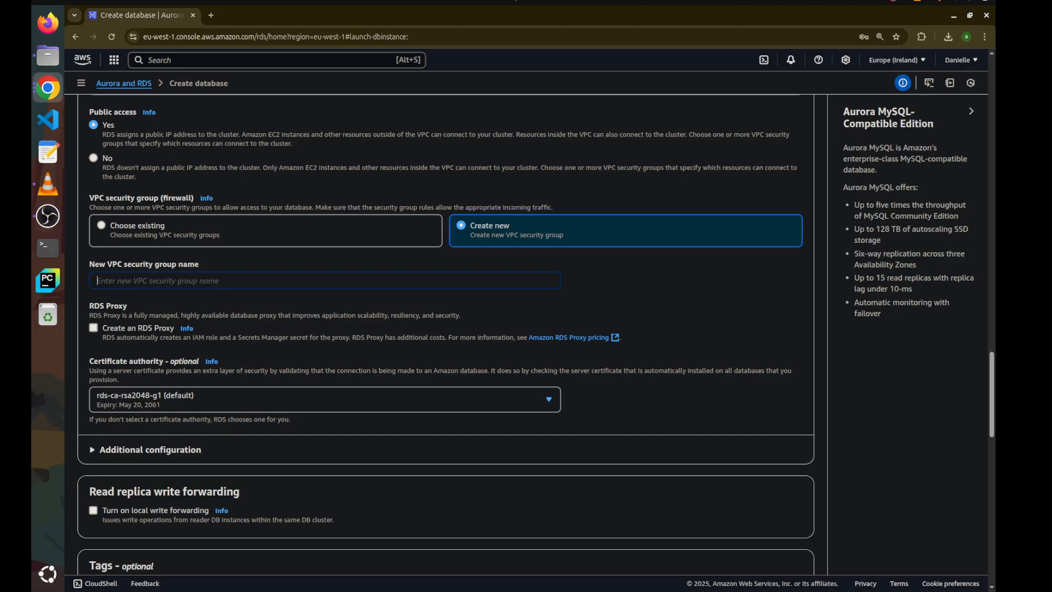
pyautogui.write('demo-database-aurora')
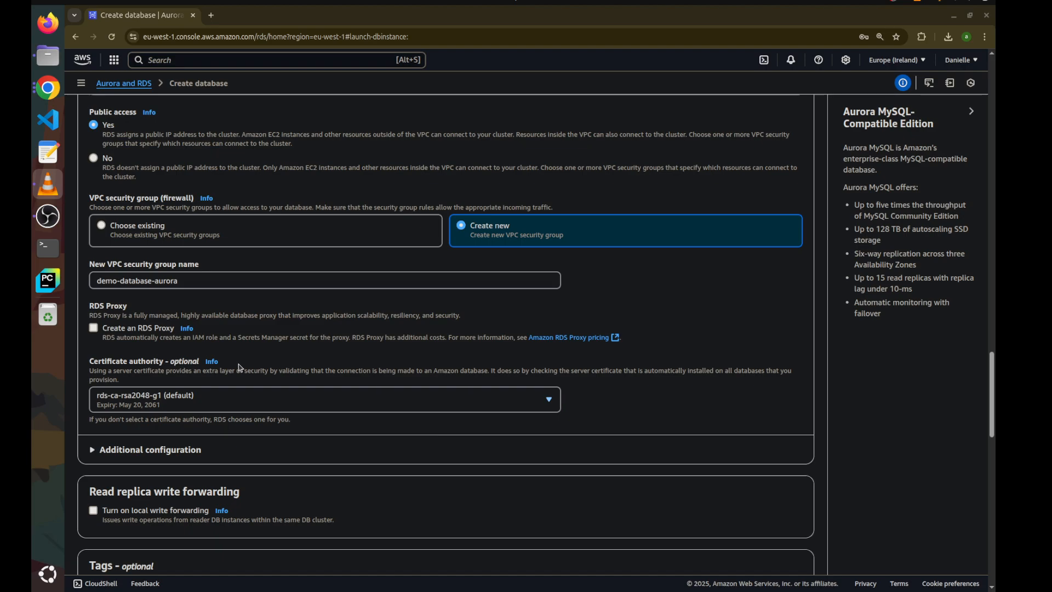
# Step: Examine the database port in the additional connectivity configuration, and the read replica write forwarding option
pyautogui.scroll(-3, 239, 368)
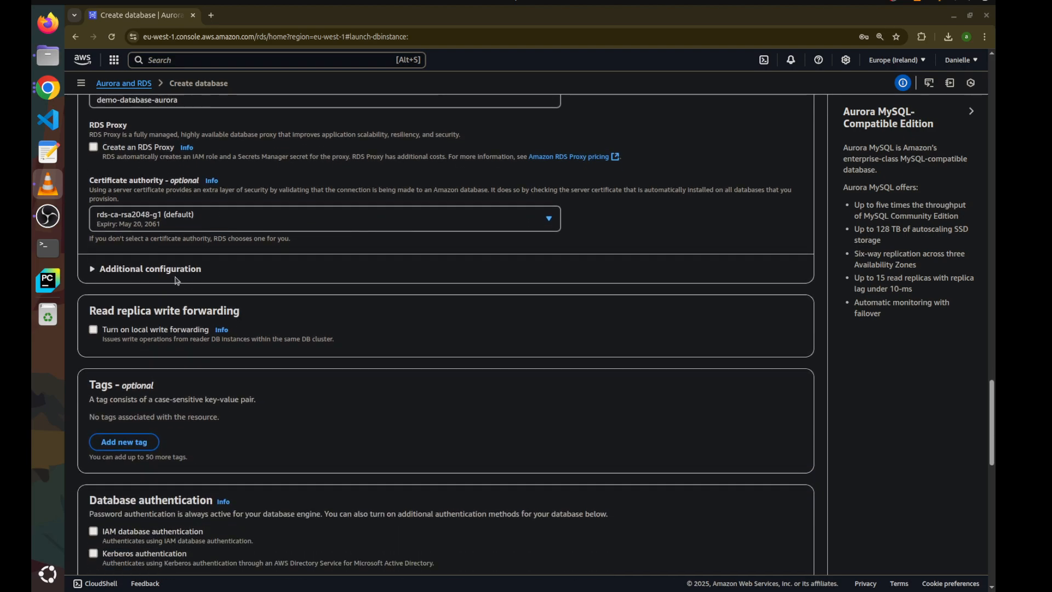
pyautogui.click(169, 274)
pyautogui.scroll(-1, 167, 275)
pyautogui.moveTo(137, 253); pyautogui.dragTo(91, 253)
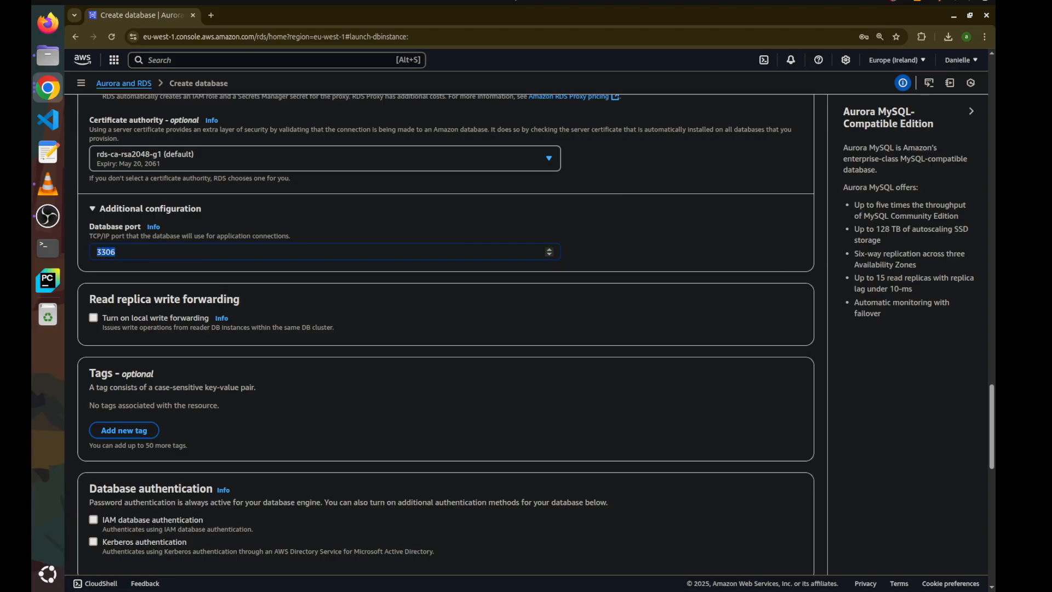
pyautogui.hotkey('alt', 'Tab')
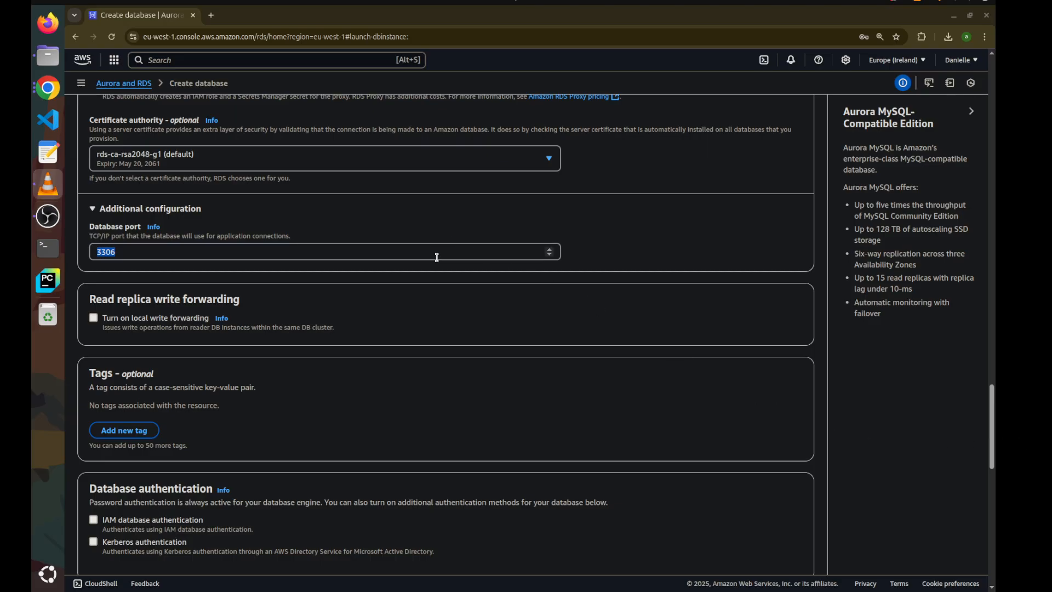
pyautogui.click(628, 249)
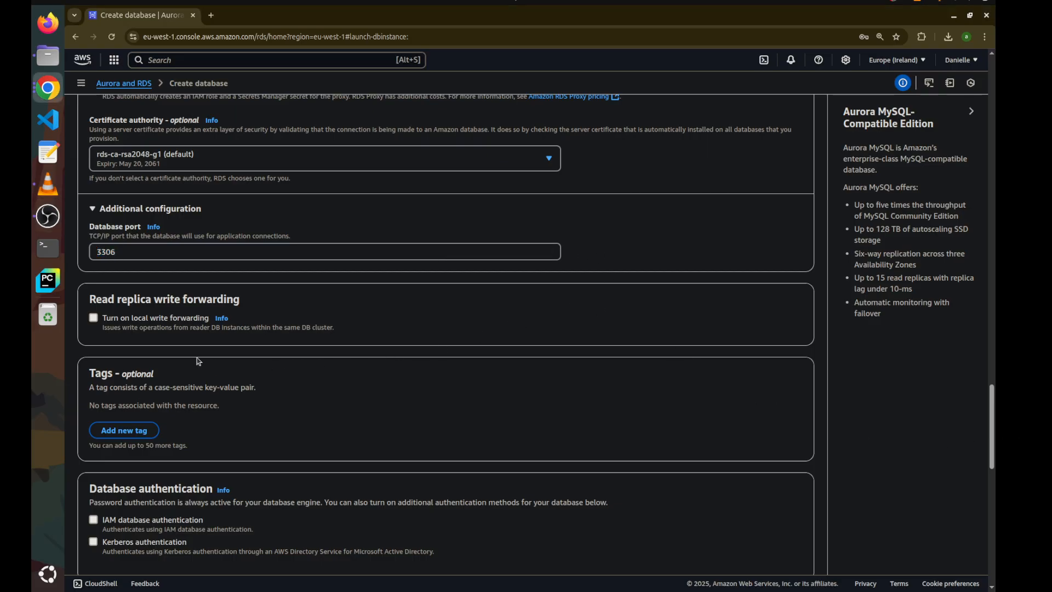
pyautogui.moveTo(92, 299); pyautogui.dragTo(349, 380)
pyautogui.click(349, 380)
# Step: Turn off Enhanced monitoring in the additional monitoring settings
pyautogui.scroll(-3, 271, 362)
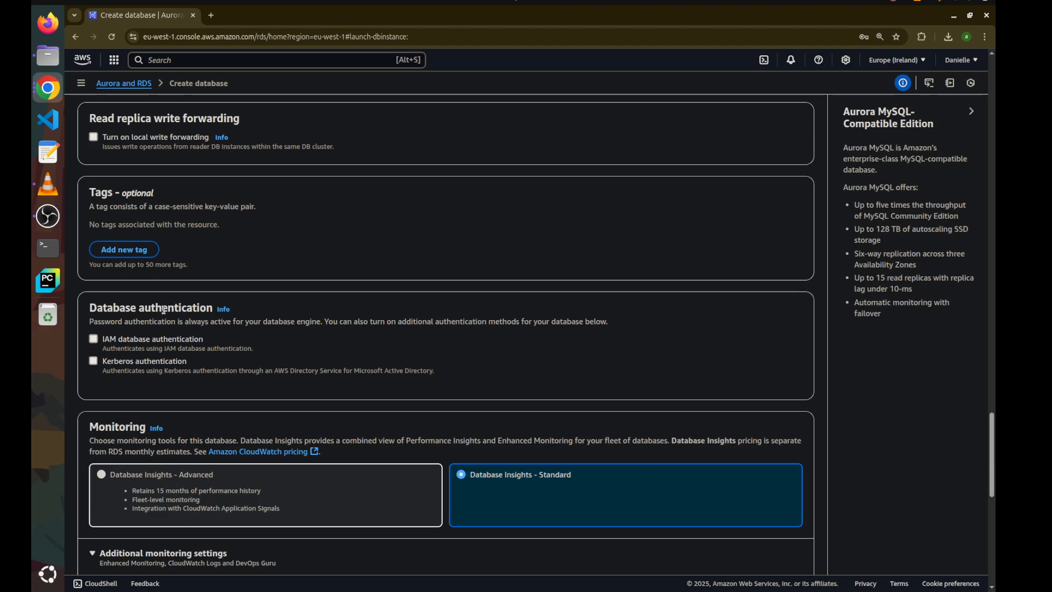
pyautogui.scroll(-2, 164, 310)
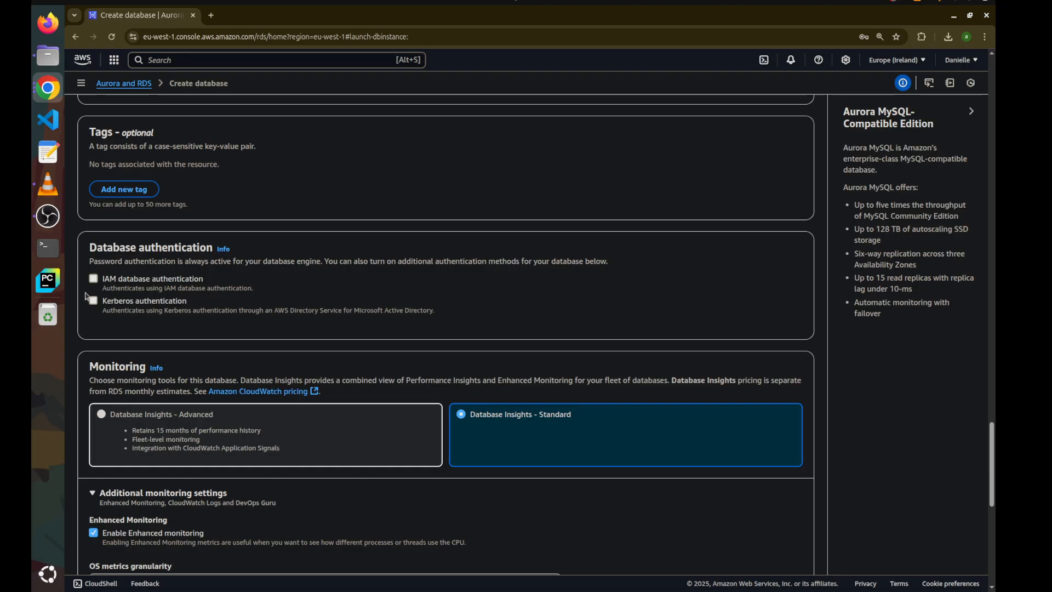
pyautogui.scroll(-2, 94, 300)
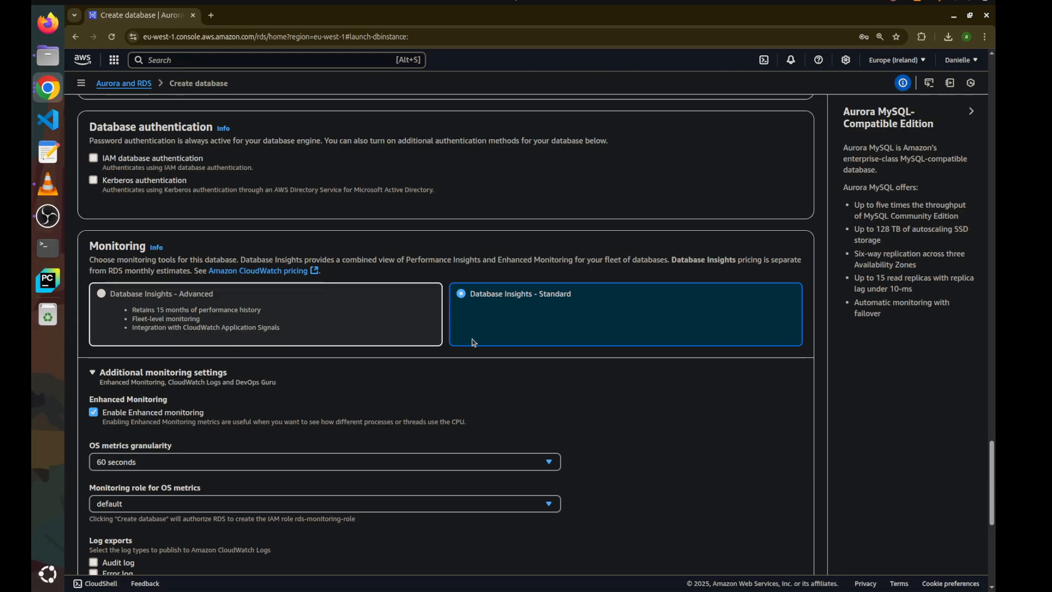
pyautogui.scroll(-1, 190, 383)
pyautogui.click(121, 354)
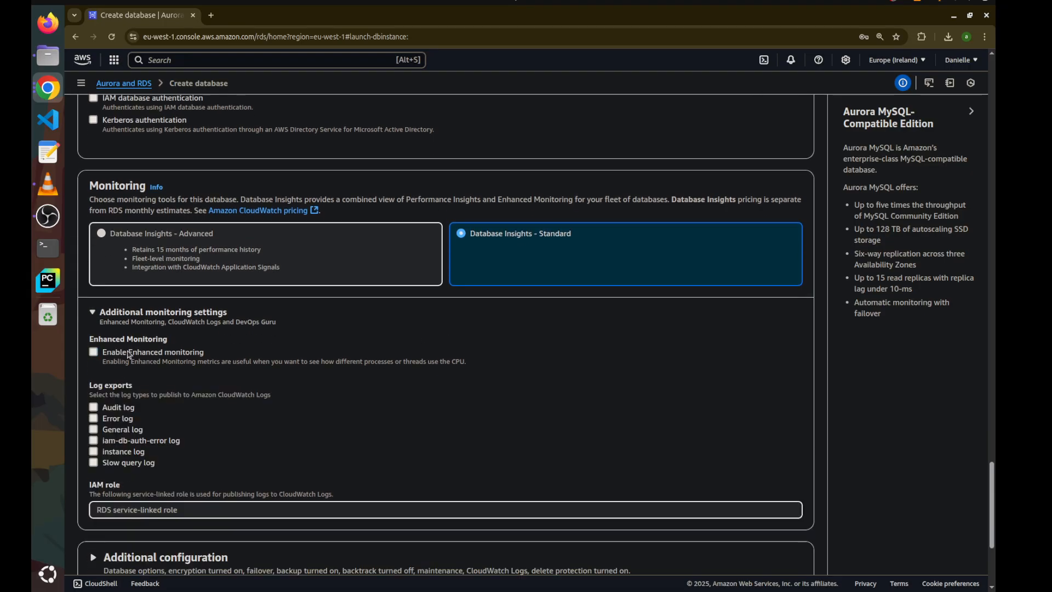
# Step: Under Additional configuration, set the initial database name to mydb and turn off encryption
pyautogui.scroll(-4, 213, 365)
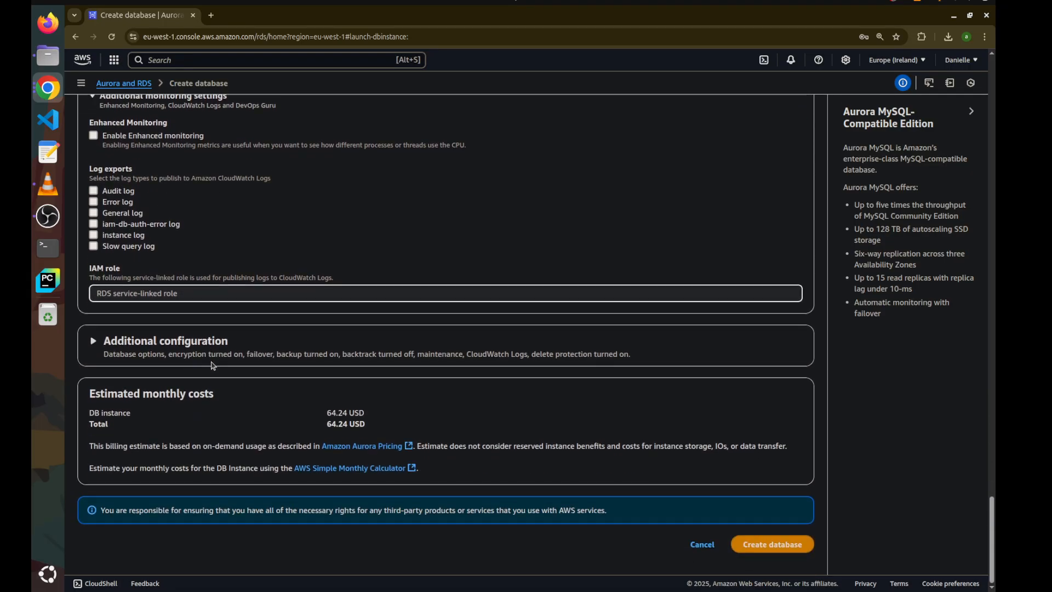
pyautogui.click(212, 346)
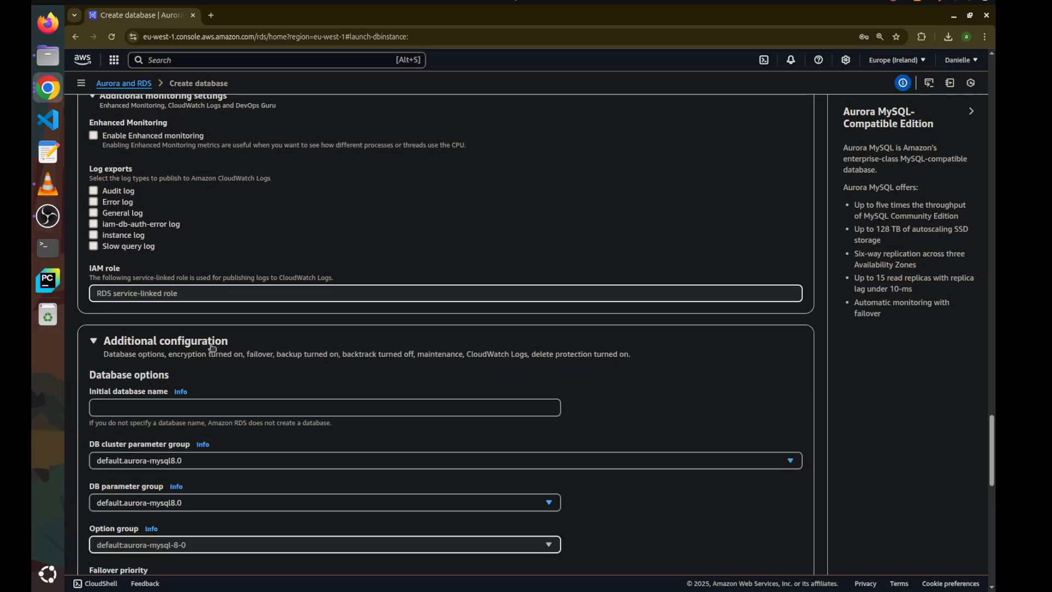
pyautogui.scroll(-2, 212, 347)
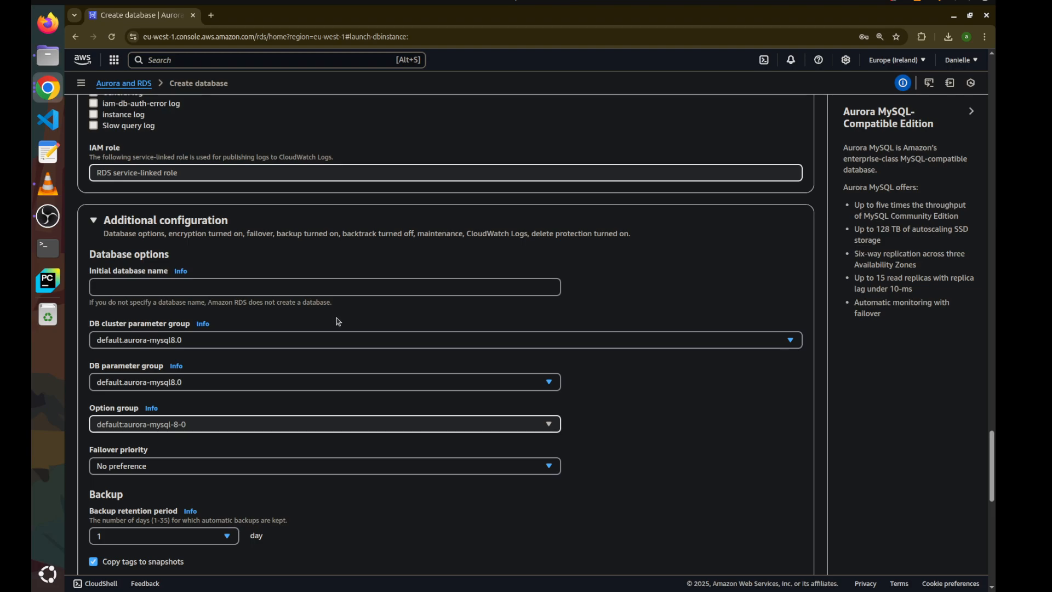
pyautogui.scroll(-1, 339, 334)
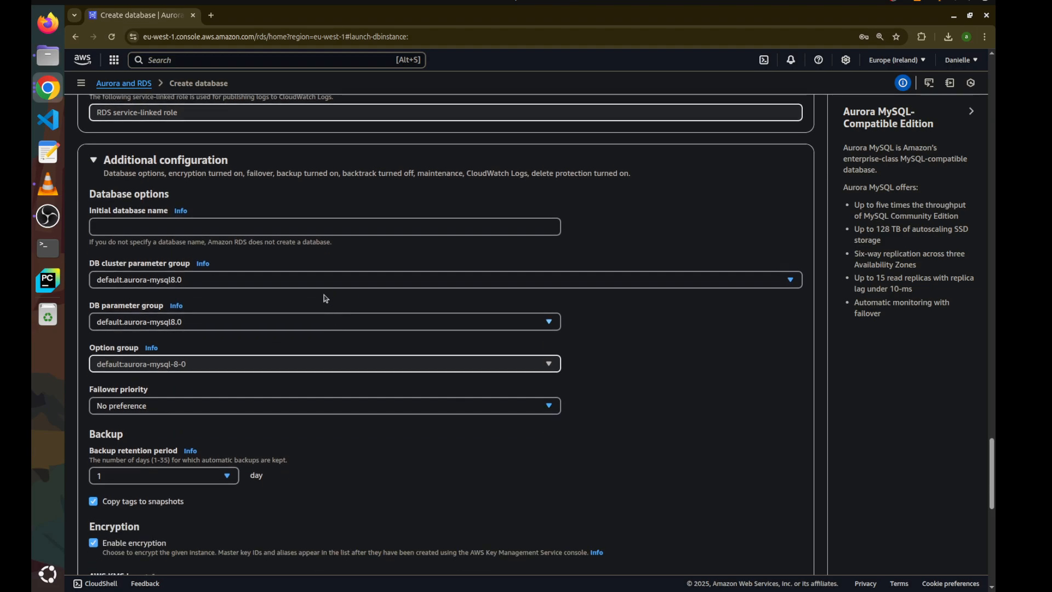
pyautogui.click(274, 225)
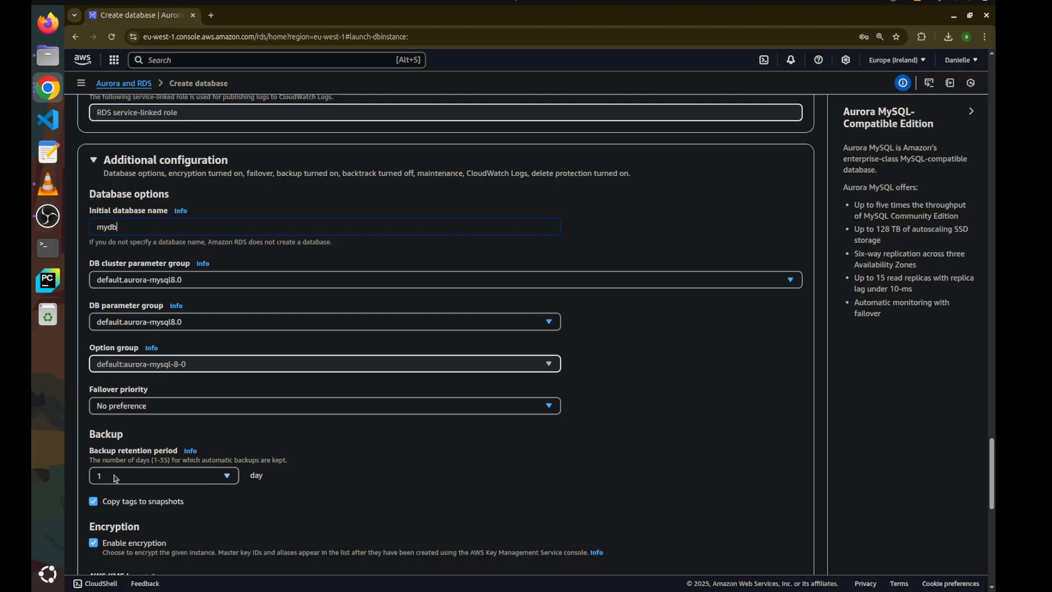
pyautogui.scroll(-3, 91, 456)
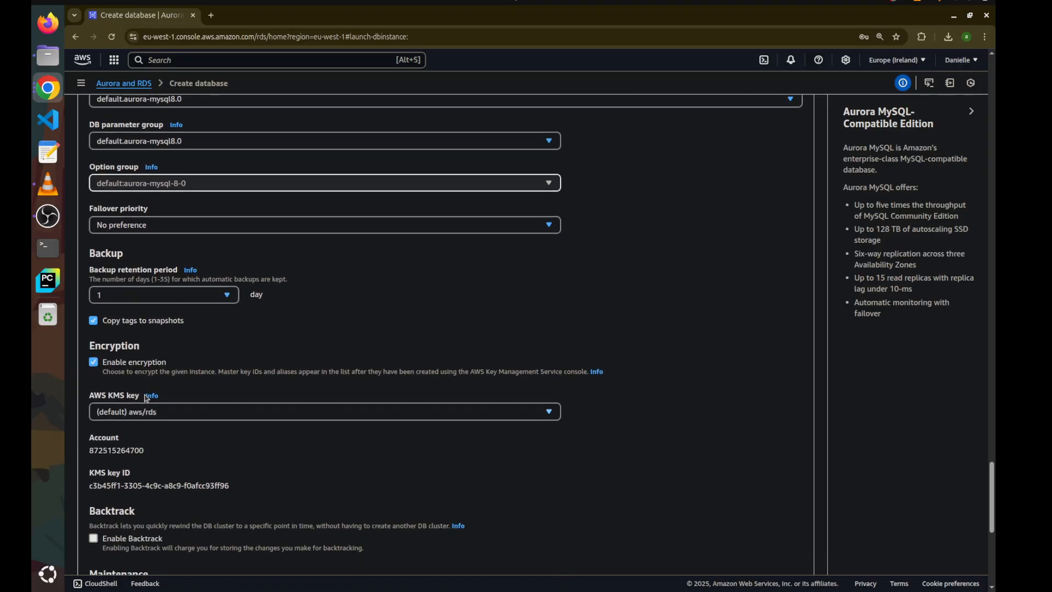
pyautogui.click(93, 362)
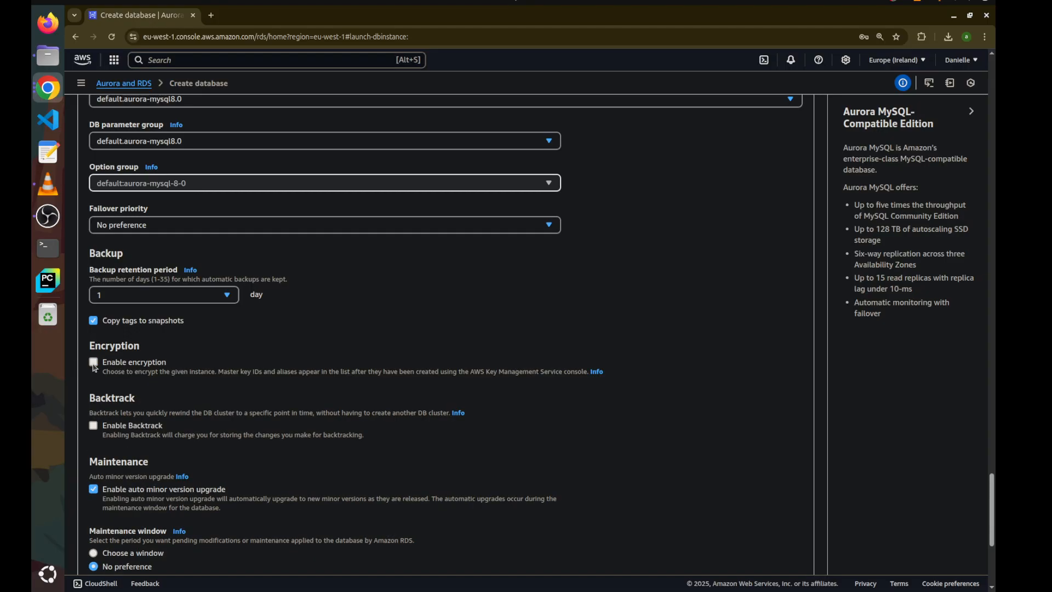
# Step: Inspect the target window setting offered when Backtrack is enabled, and turn Backtrack back off
pyautogui.scroll(-3, 112, 363)
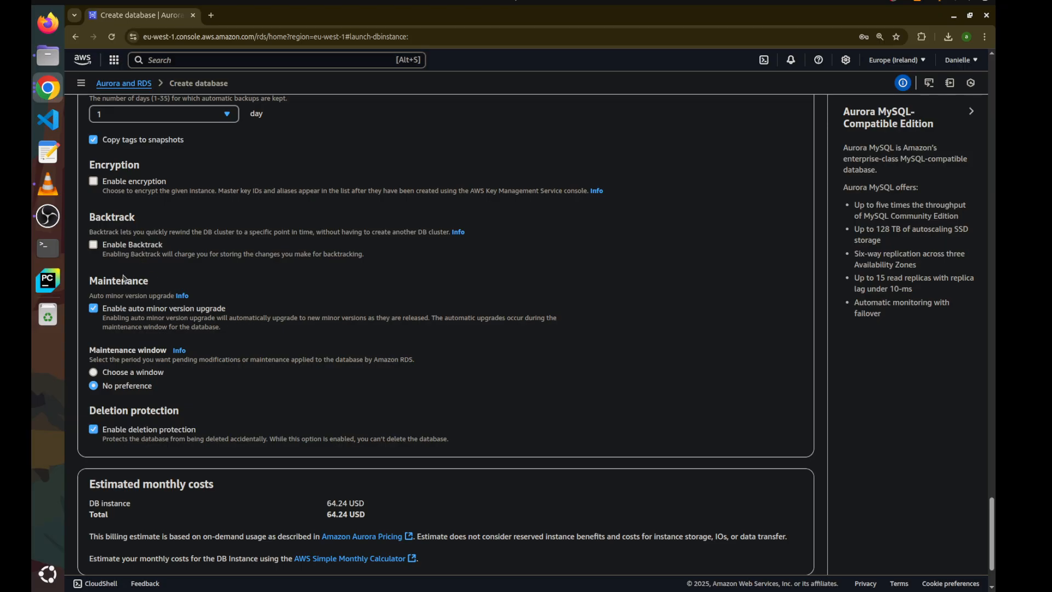
pyautogui.scroll(-2, 205, 323)
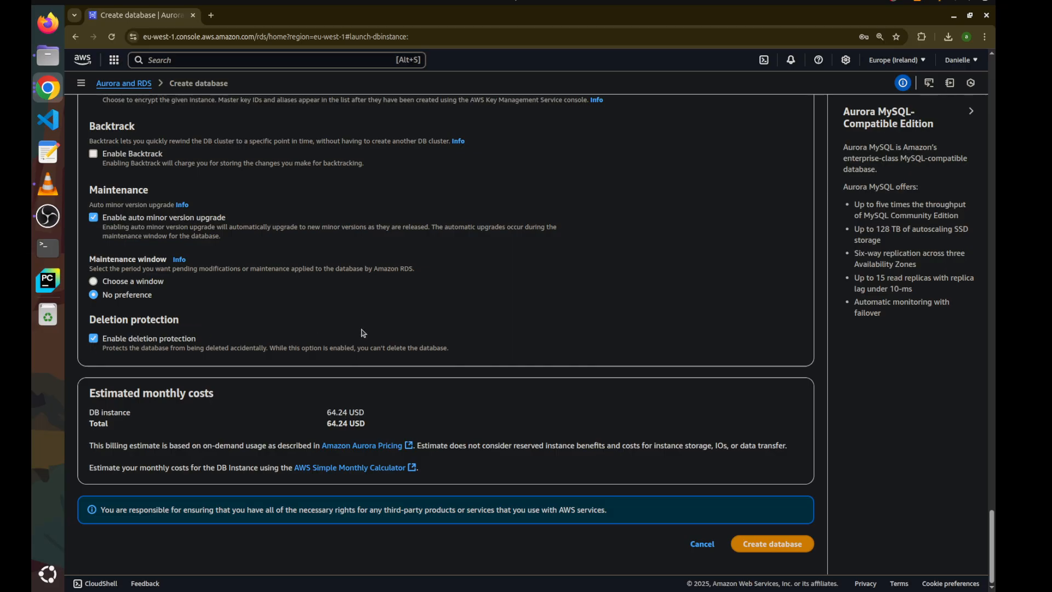
pyautogui.click(94, 157)
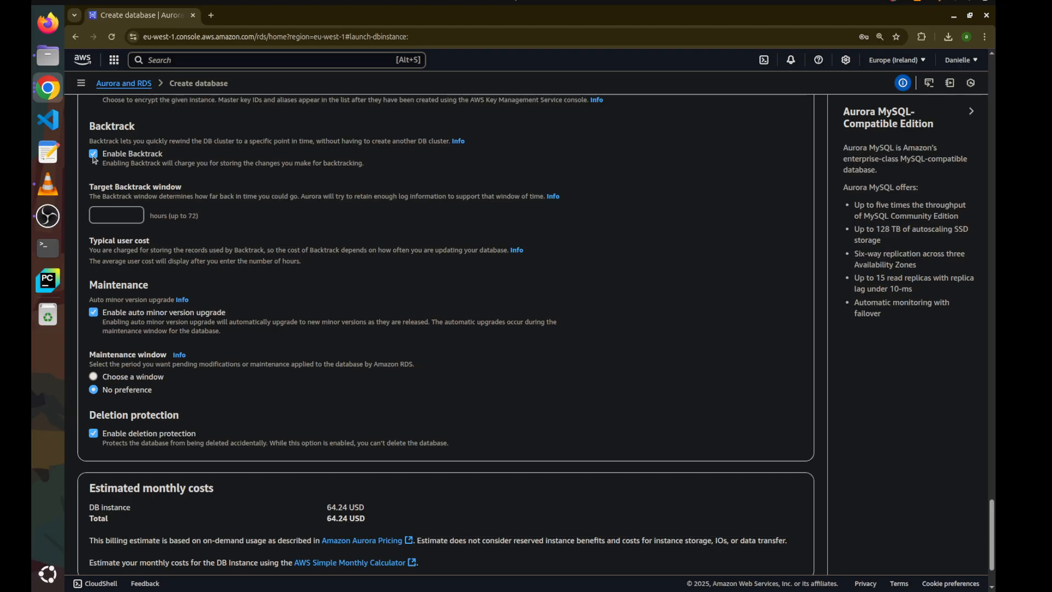
pyautogui.click(93, 157)
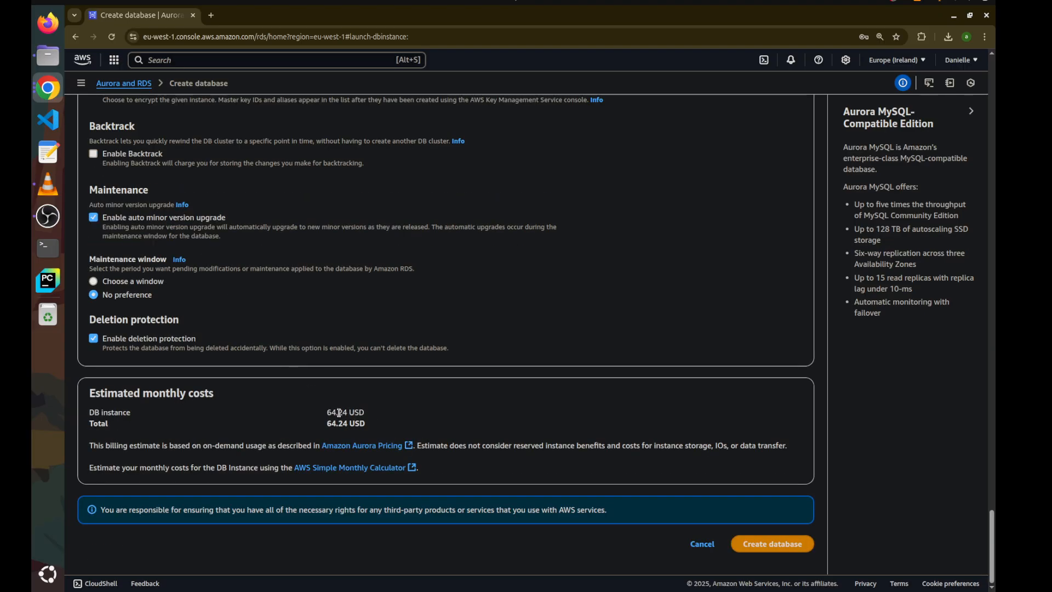
# Step: Review the estimated monthly costs and try to create the database cluster with the current configuration
pyautogui.moveTo(326, 411); pyautogui.dragTo(393, 435)
pyautogui.click(393, 435)
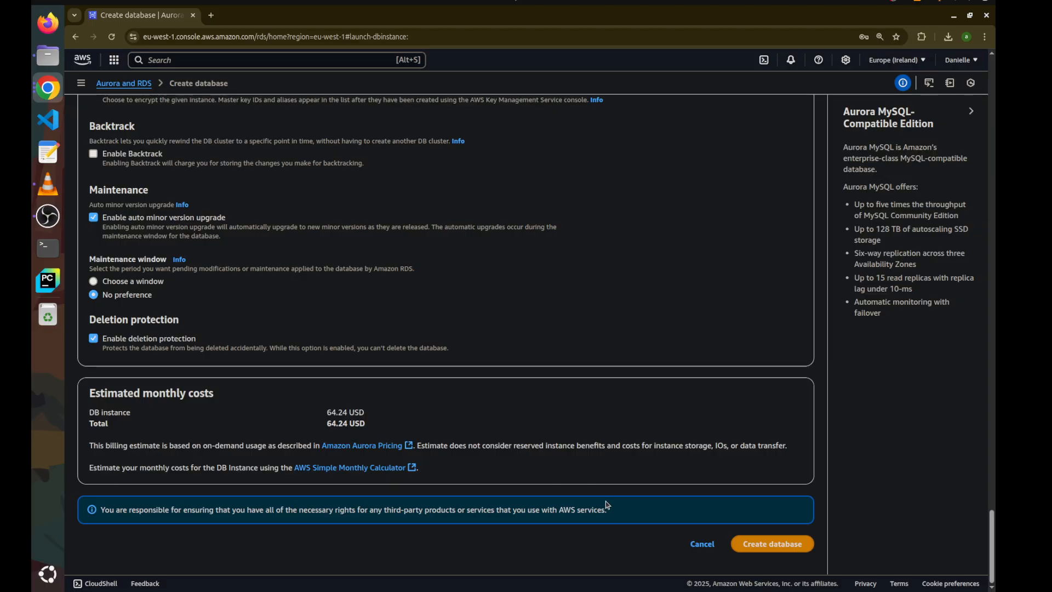
pyautogui.click(780, 544)
pyautogui.click(781, 544)
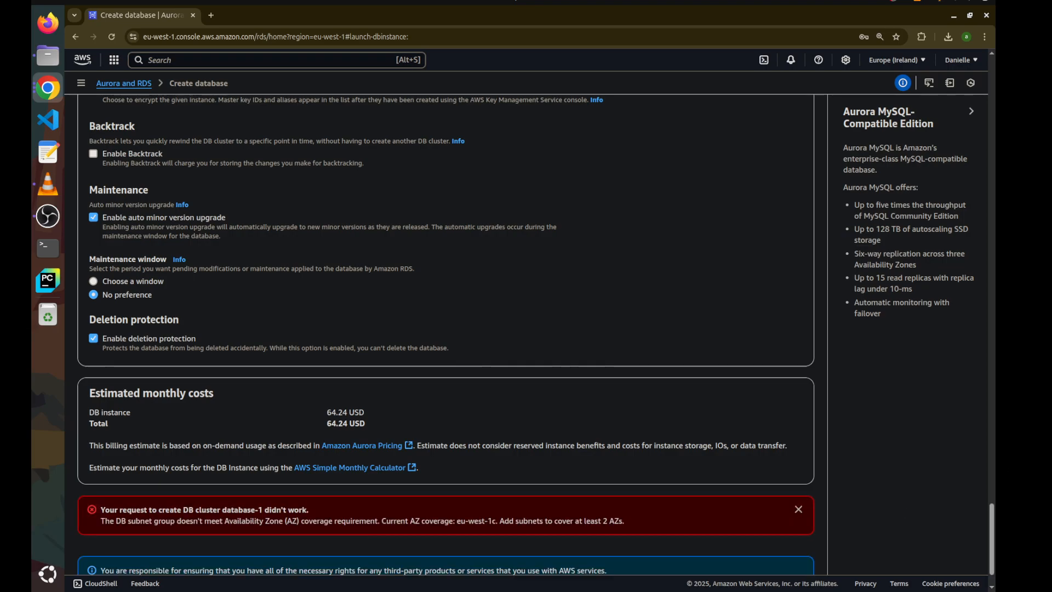
pyautogui.scroll(-1, 609, 455)
# Step: Change the cluster's virtual private cloud under Connectivity to vpc-0a5396c78874e9b86
pyautogui.scroll(15, 608, 452)
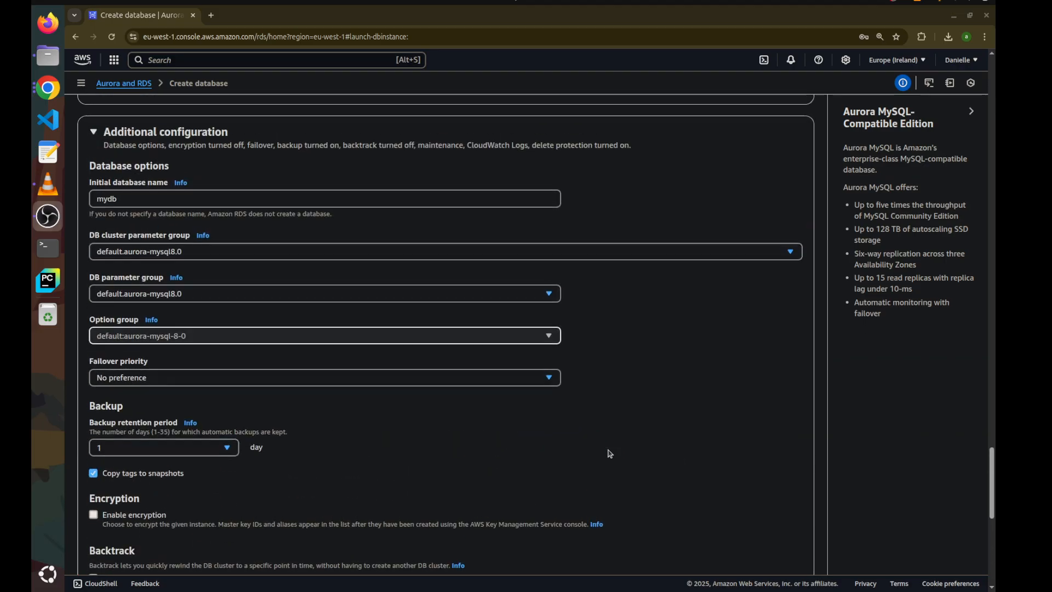
pyautogui.scroll(20, 610, 453)
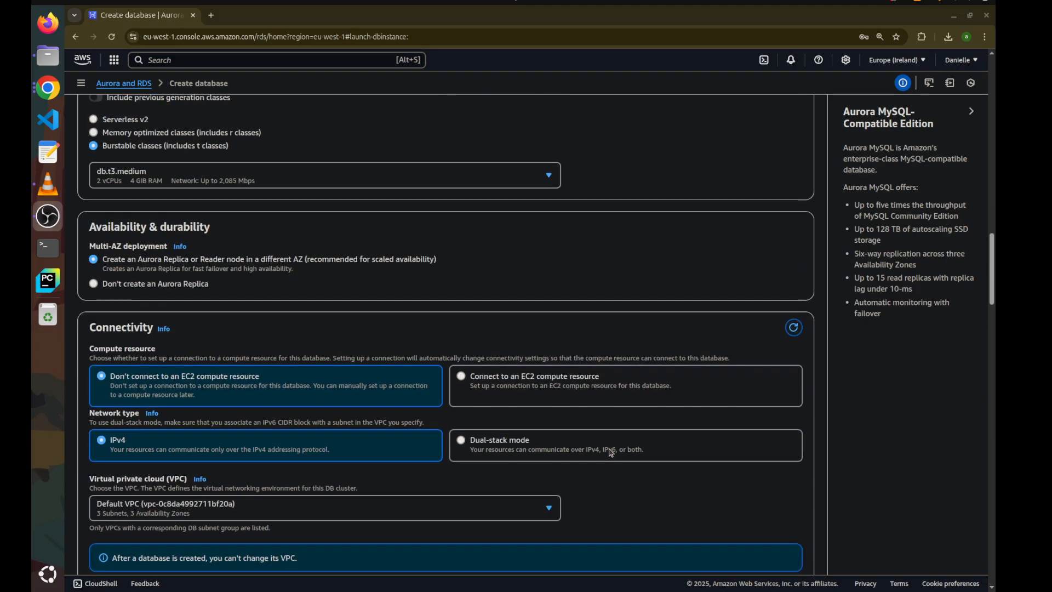
pyautogui.scroll(-1, 340, 441)
pyautogui.click(333, 446)
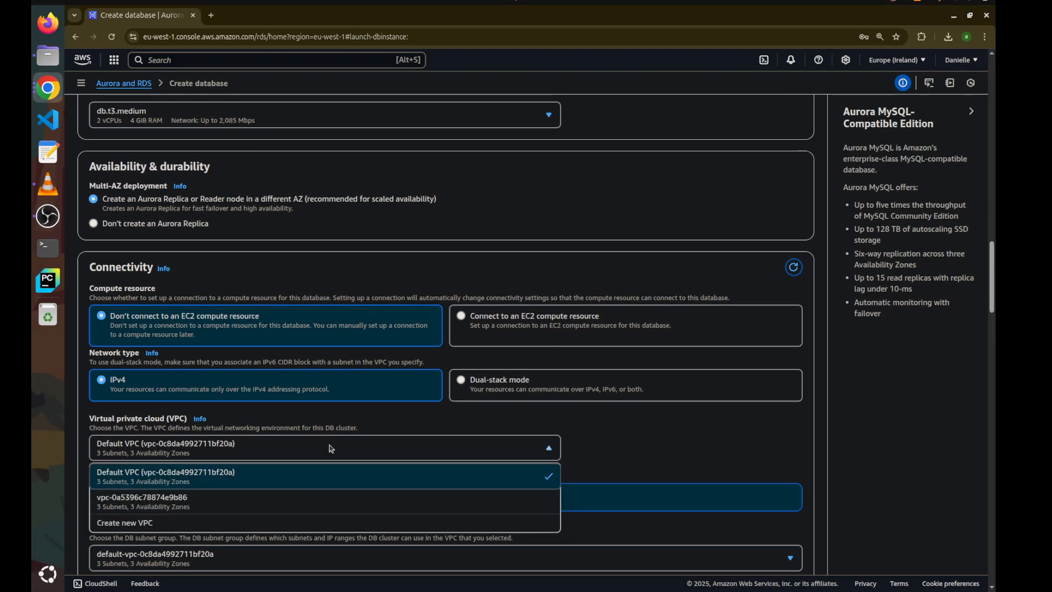
pyautogui.click(249, 507)
# Step: Review the cluster's connectivity, template, credentials, storage, instance class and database port settings before creation
pyautogui.scroll(-7, 470, 451)
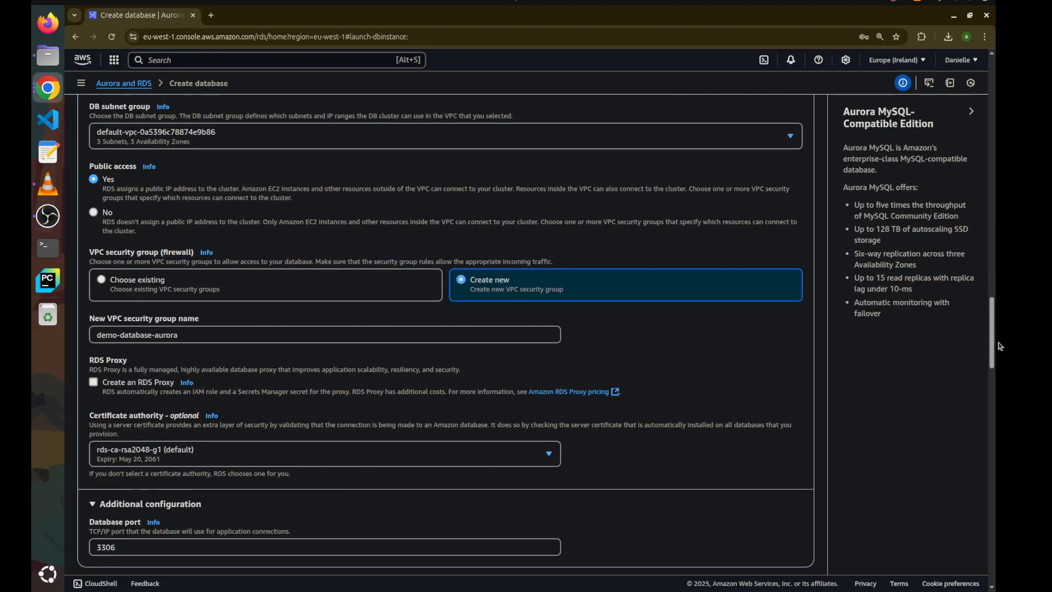
pyautogui.scroll(3, 591, 310)
pyautogui.scroll(7, 508, 315)
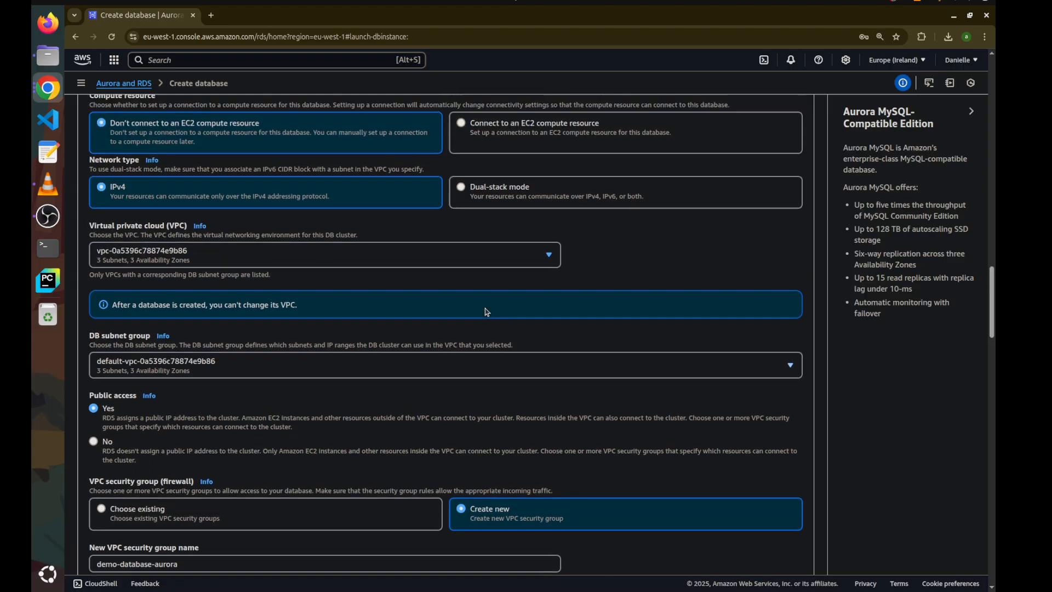
pyautogui.scroll(13, 487, 312)
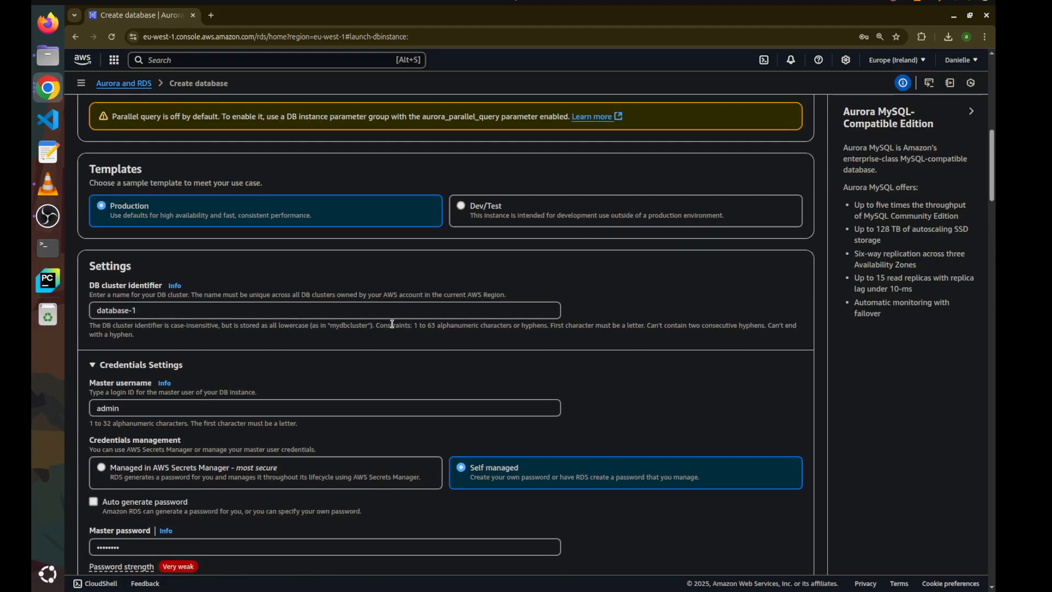
pyautogui.scroll(8, 345, 308)
pyautogui.scroll(-8, 346, 384)
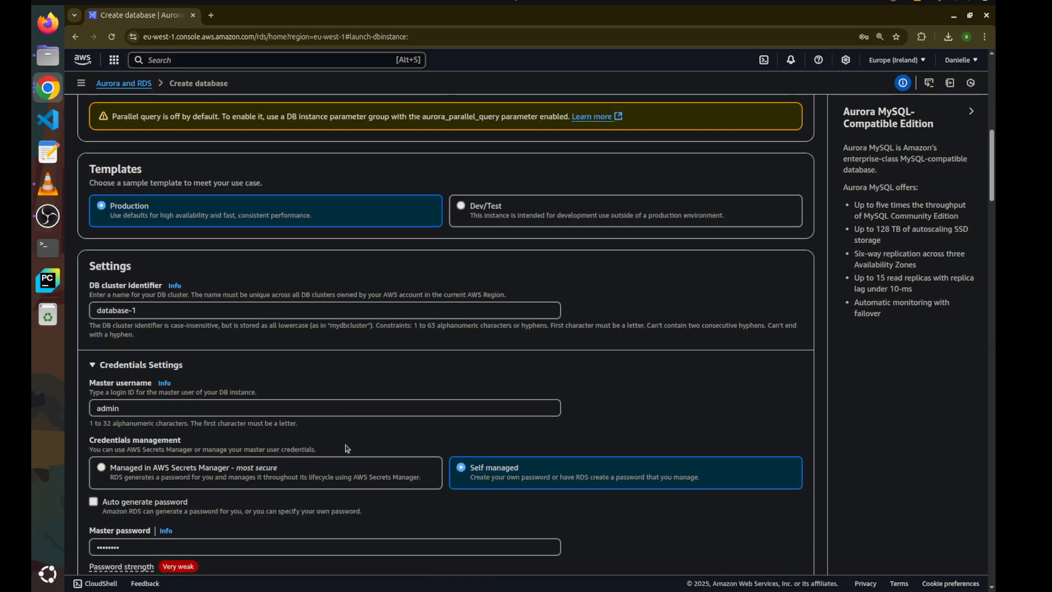
pyautogui.scroll(-4, 348, 450)
pyautogui.scroll(-9, 352, 452)
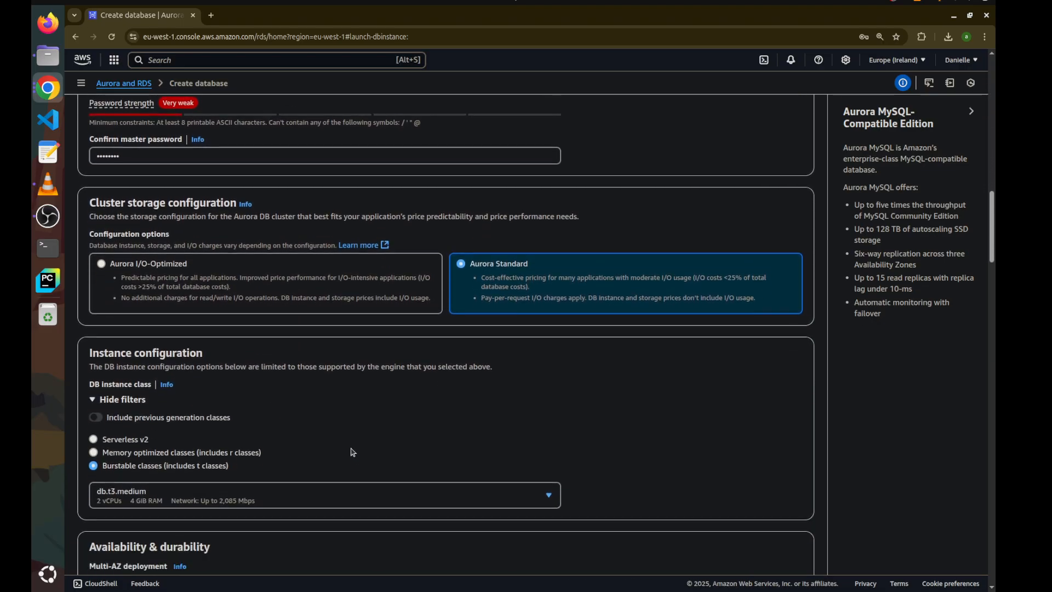
pyautogui.scroll(-7, 353, 452)
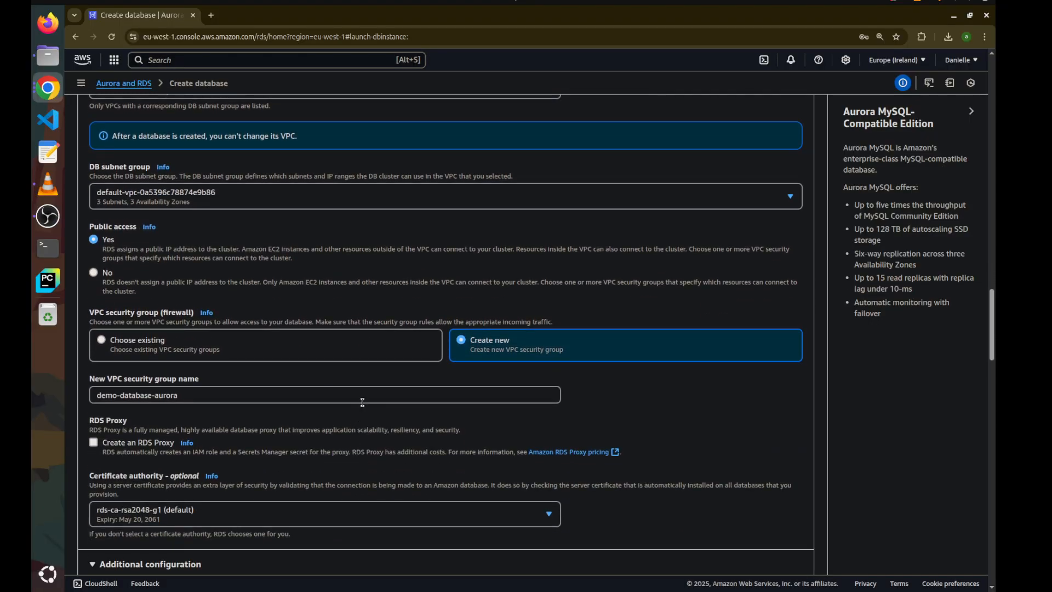
pyautogui.scroll(-6, 329, 506)
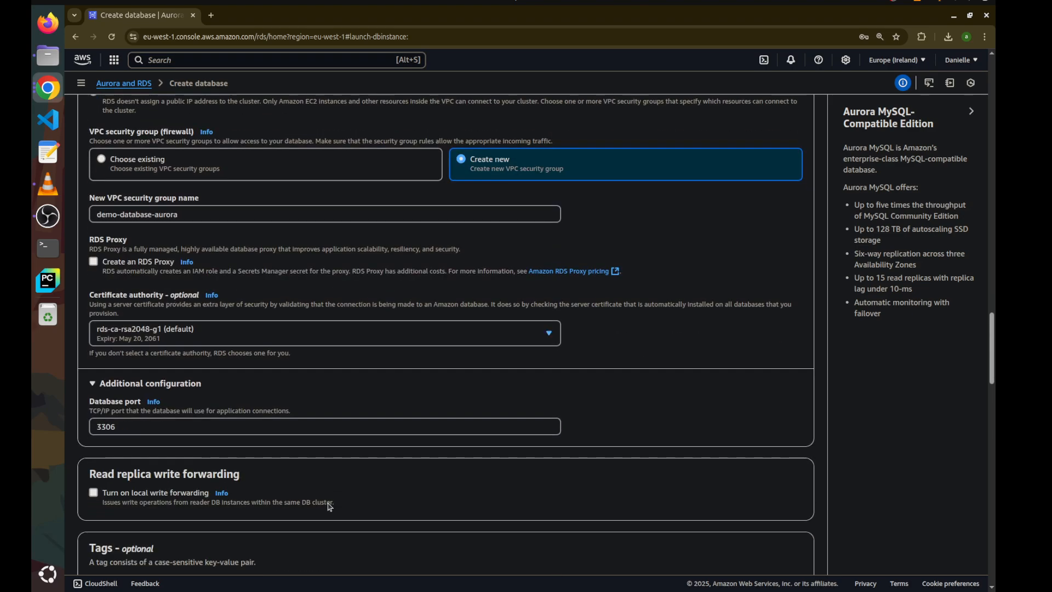
# Step: Create the database cluster with the reviewed settings and dismiss the suggested add-ons
pyautogui.moveTo(991, 386); pyautogui.dragTo(992, 553)
pyautogui.click(759, 549)
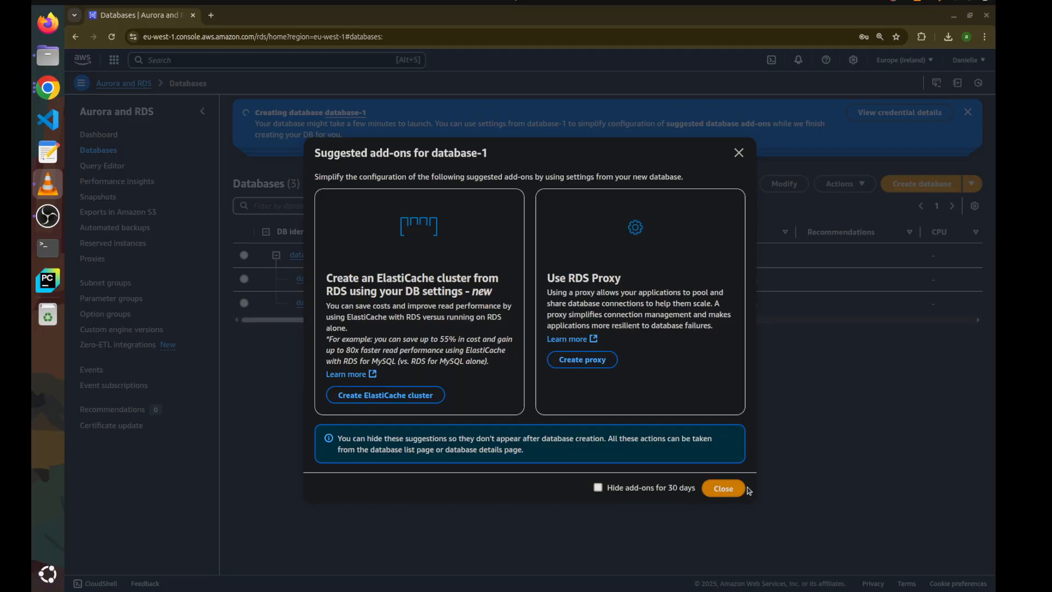
pyautogui.click(712, 486)
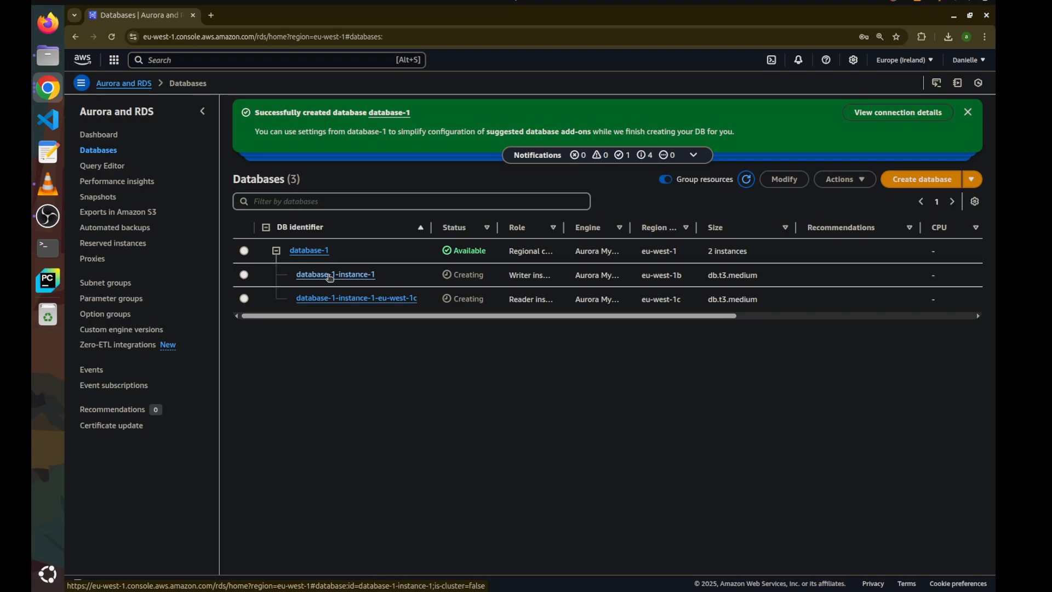
# Step: Open the database-1 cluster's details and examine its writer and reader endpoints and IAM role management
pyautogui.click(309, 250)
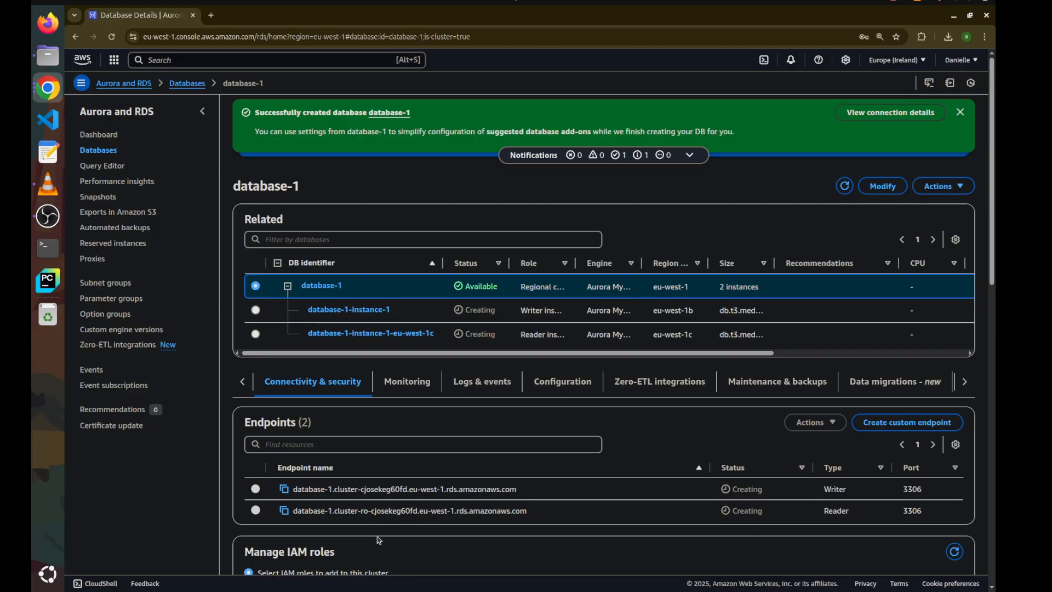
pyautogui.moveTo(823, 489); pyautogui.dragTo(868, 512)
pyautogui.click(867, 511)
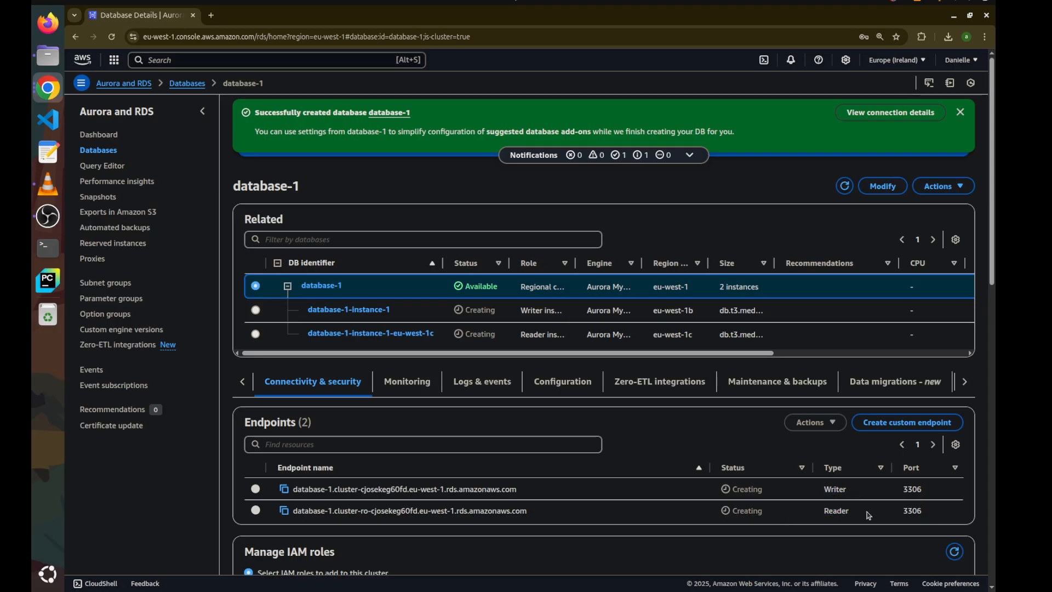
pyautogui.tripleClick(833, 511)
pyautogui.click(830, 511)
pyautogui.scroll(-2, 516, 466)
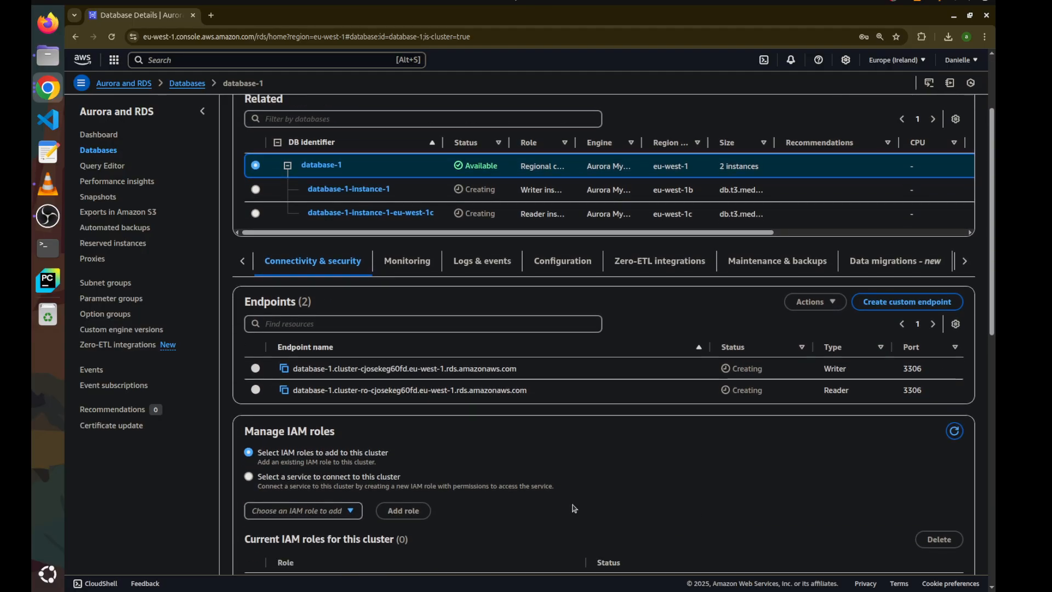
pyautogui.scroll(2, 517, 466)
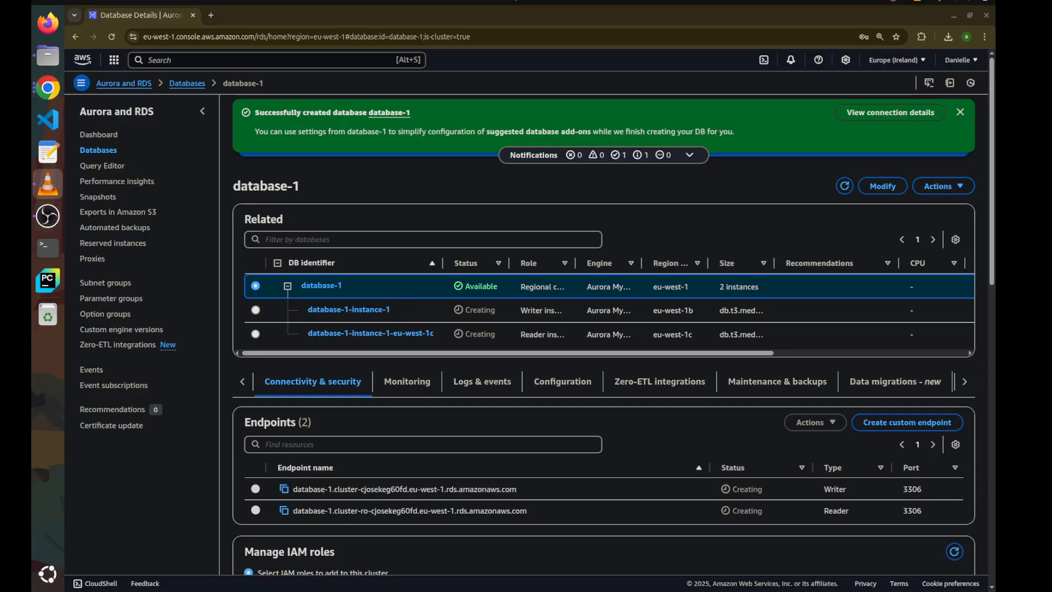
# Step: Open the writer instance database-1-instance-1 and examine its connectivity details and available actions
pyautogui.click(332, 311)
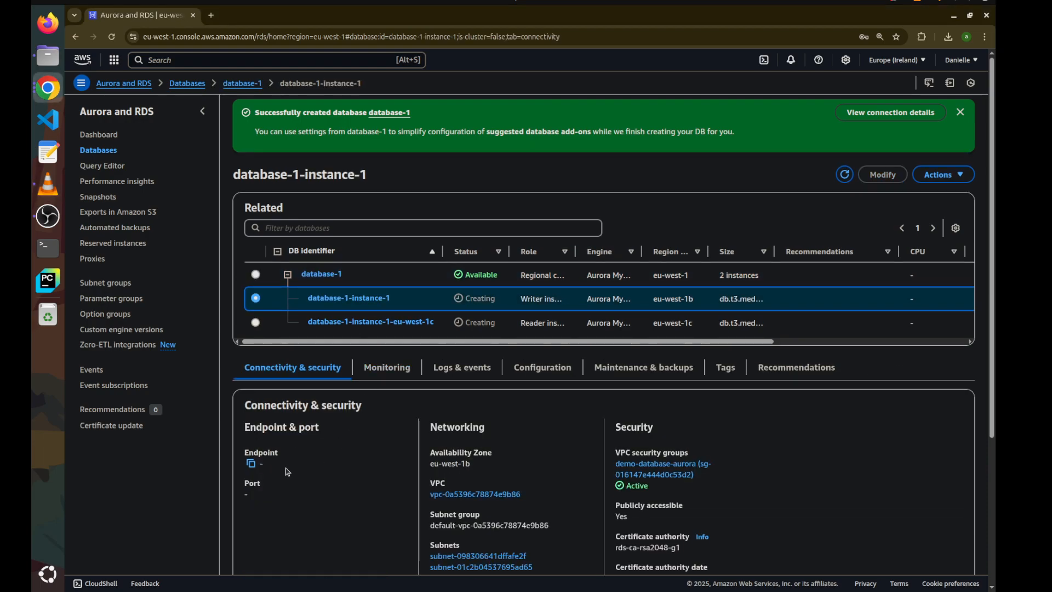
pyautogui.scroll(-3, 328, 466)
pyautogui.scroll(3, 548, 390)
pyautogui.click(958, 174)
# Step: Return to the database-1 cluster and start a replica auto scaling policy named ReadReplicasScalingPolicy
pyautogui.click(255, 274)
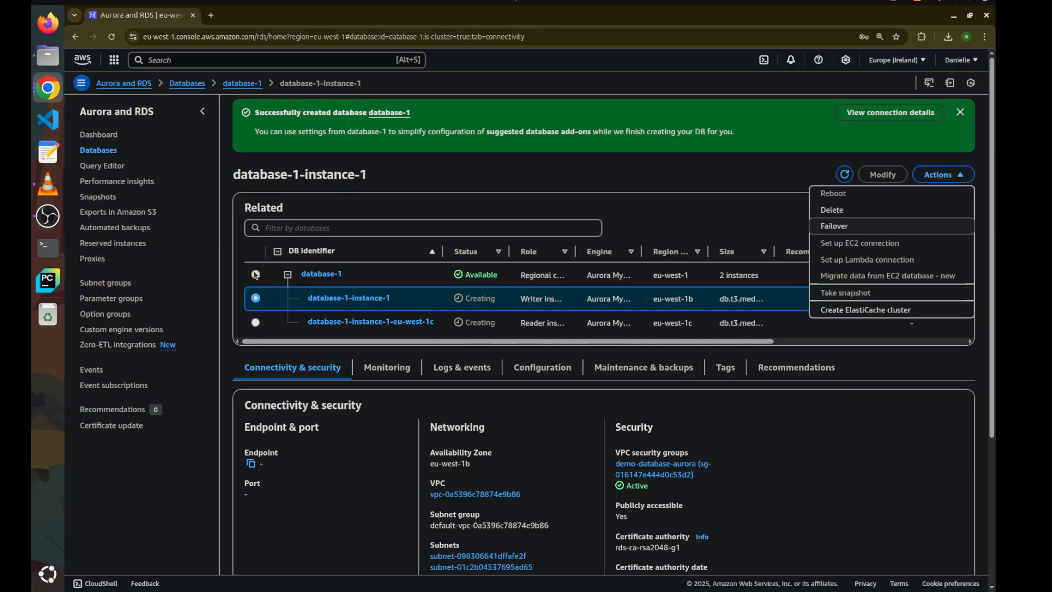
pyautogui.click(941, 187)
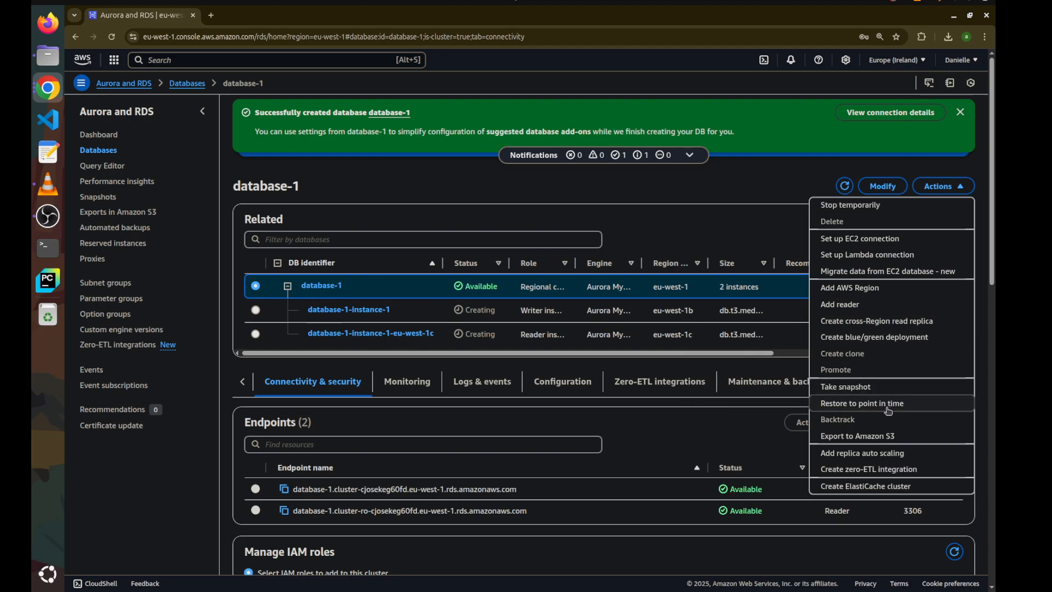
pyautogui.moveTo(893, 424)
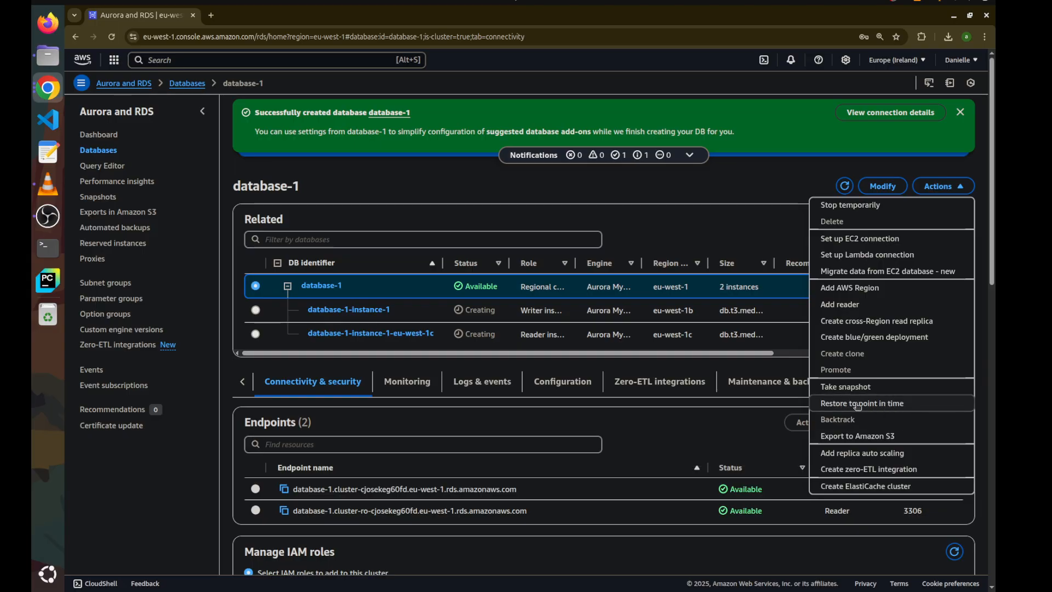
pyautogui.click(863, 454)
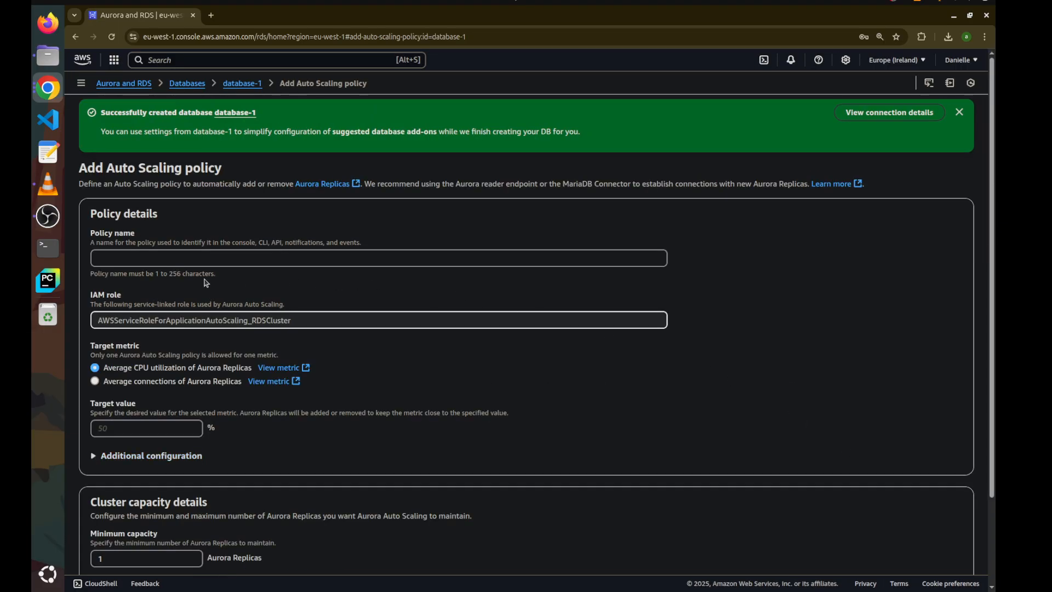
pyautogui.click(187, 261)
pyautogui.scroll(-3, 187, 261)
pyautogui.scroll(3, 187, 261)
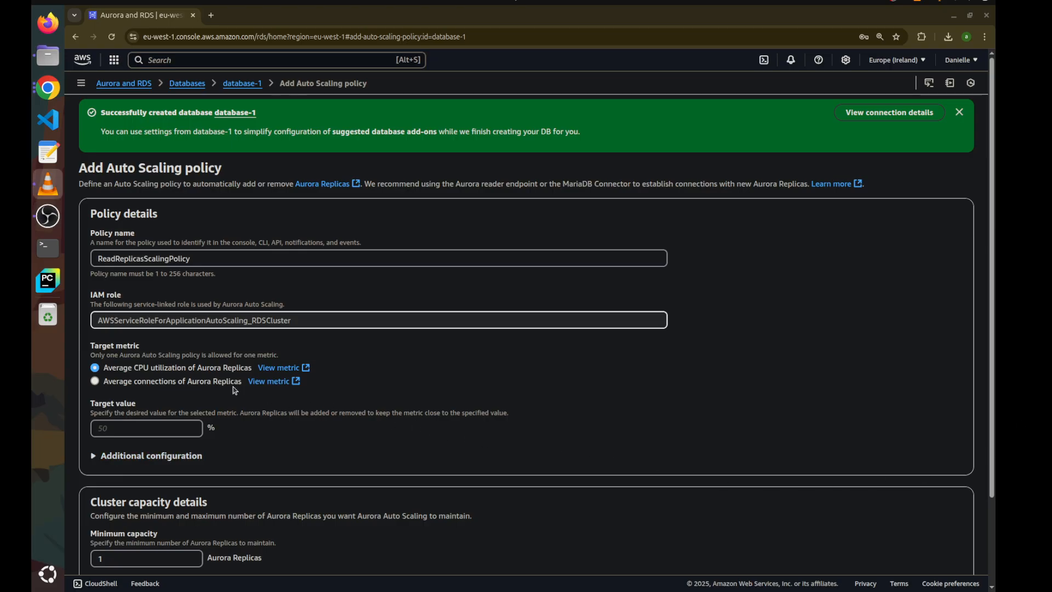
# Step: Compare the two target metrics, choose average CPU utilization of Aurora Replicas and set the target value to 60%
pyautogui.click(200, 382)
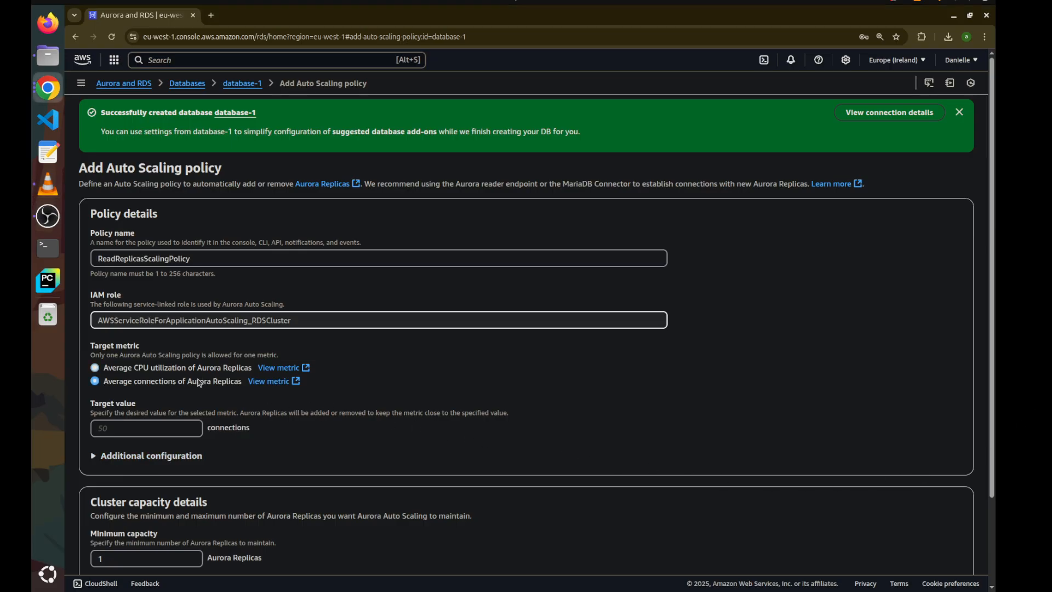
pyautogui.click(193, 371)
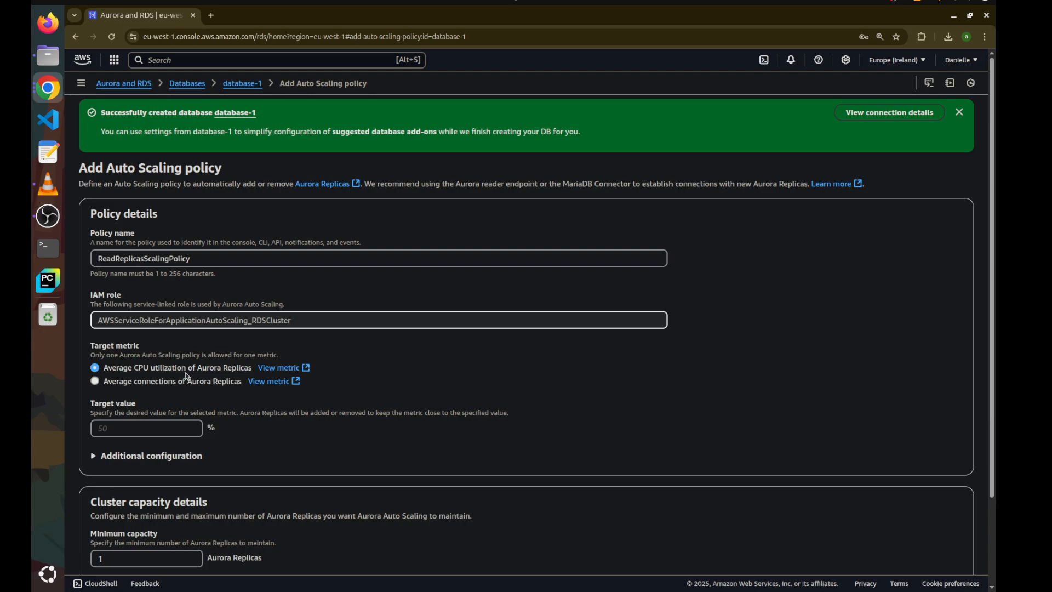
pyautogui.click(182, 384)
pyautogui.click(159, 368)
pyautogui.click(158, 429)
pyautogui.scroll(-3, 207, 463)
pyautogui.scroll(-1, 207, 463)
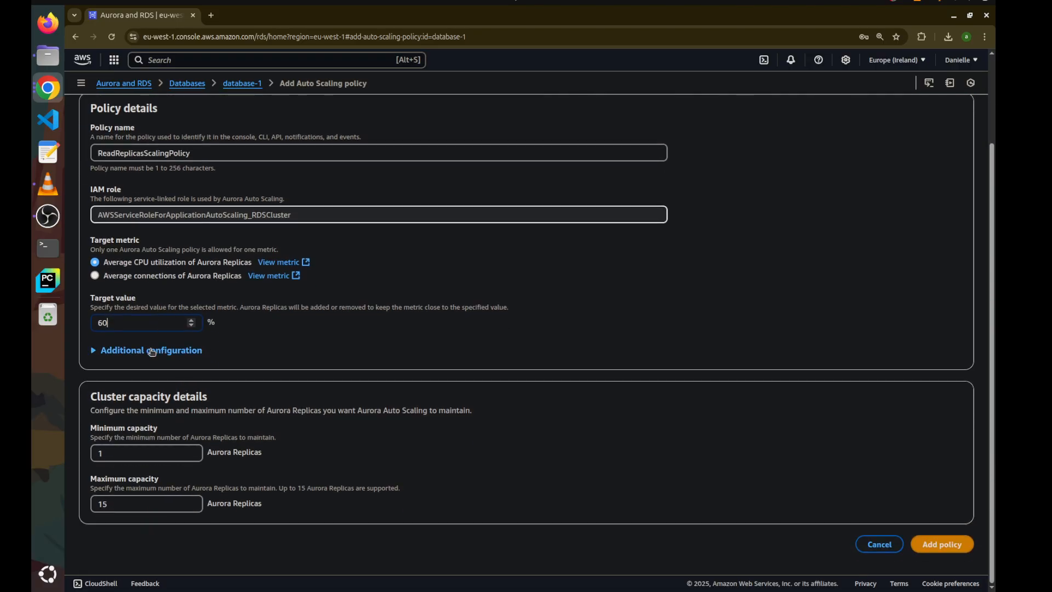
# Step: Examine the scaling policy's scale-in option, cooldown periods and minimum and maximum cluster capacity
pyautogui.click(151, 350)
pyautogui.scroll(-4, 169, 382)
pyautogui.scroll(-1, 169, 382)
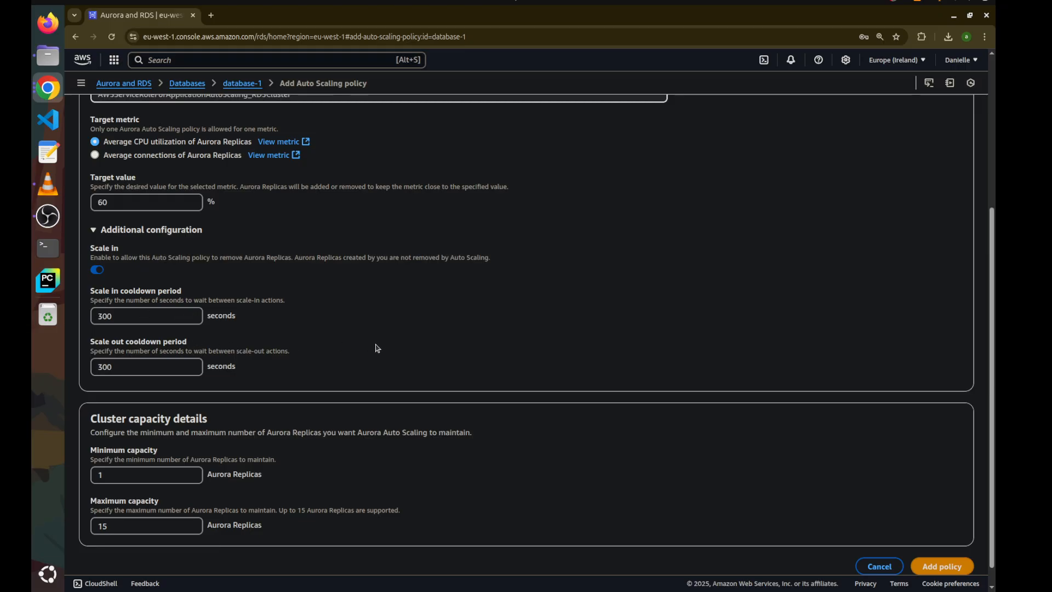
pyautogui.scroll(-1, 377, 347)
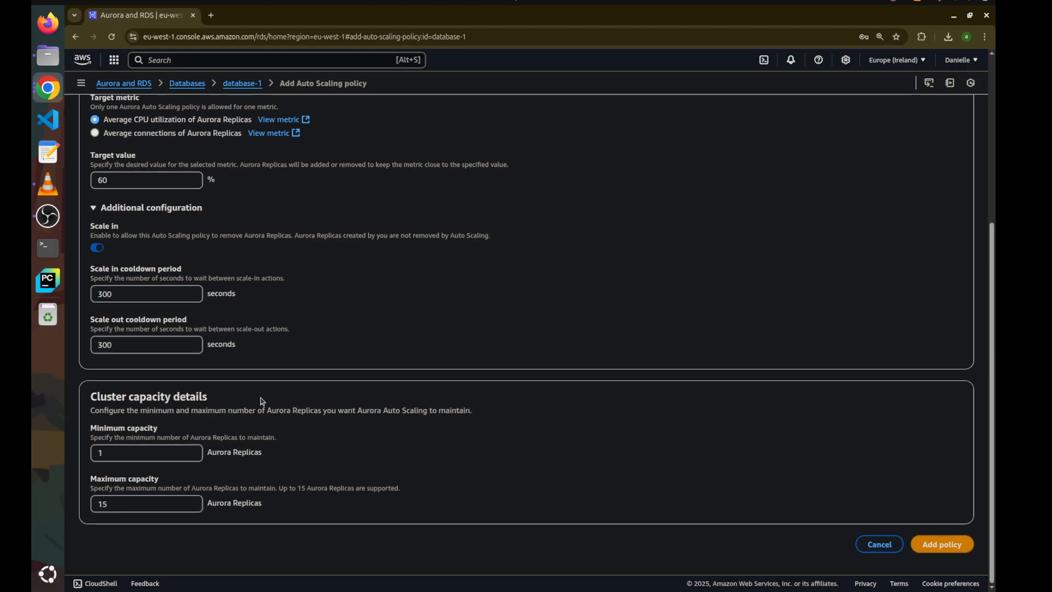
pyautogui.moveTo(92, 429); pyautogui.dragTo(296, 516)
# Step: Try a maximum capacity of 150 Aurora Replicas, set it back to 15 and cancel the auto scaling policy
pyautogui.click(162, 499)
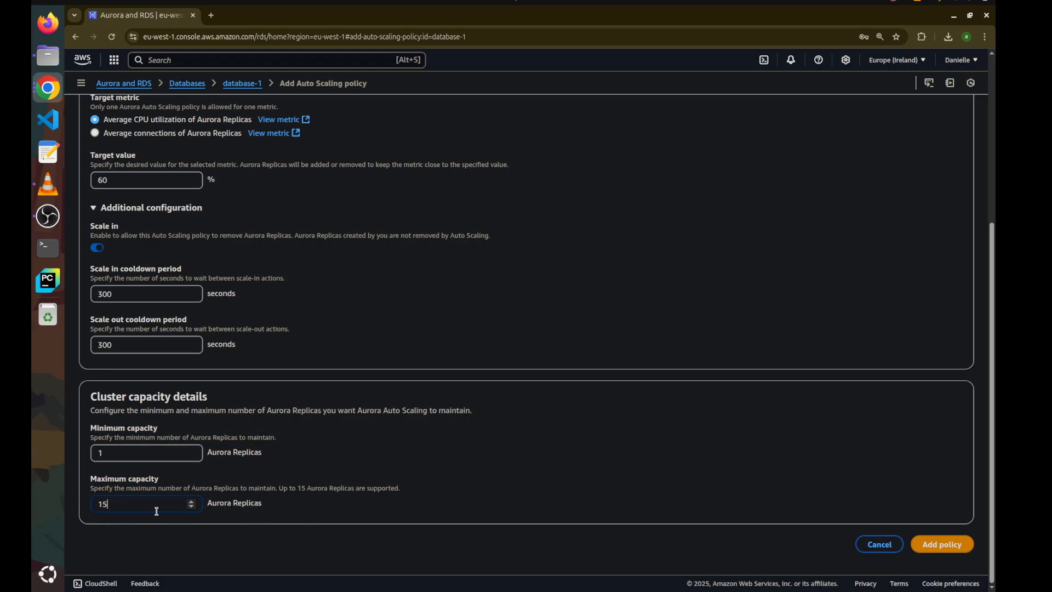
pyautogui.click(360, 515)
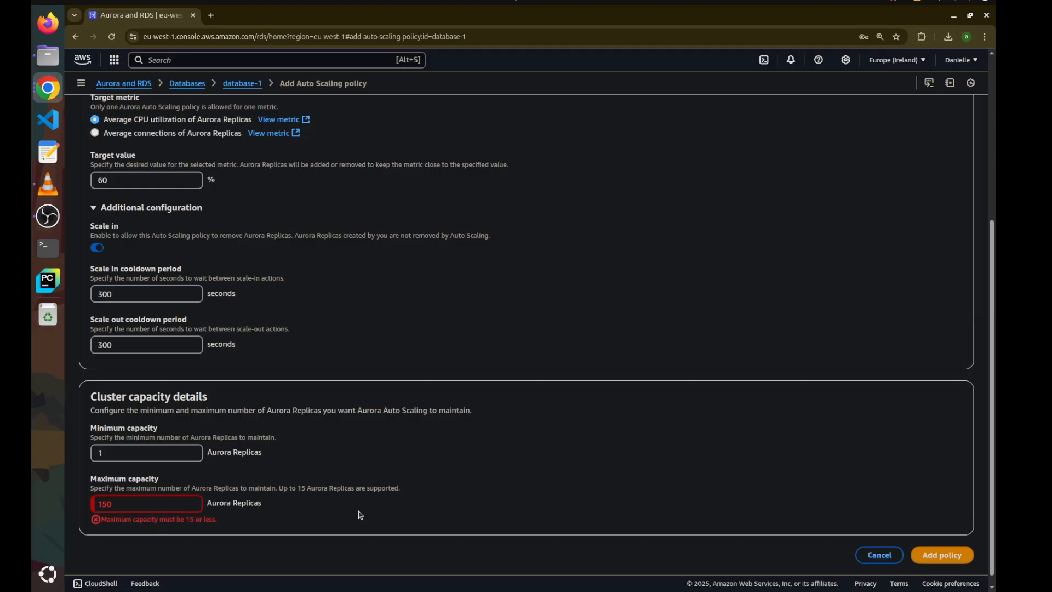
pyautogui.click(149, 501)
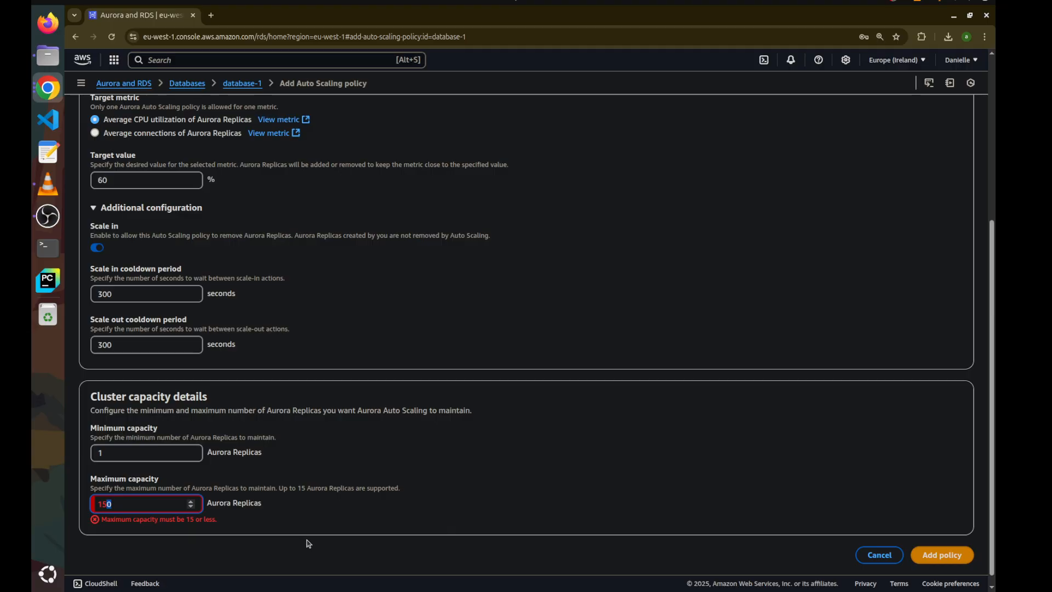
pyautogui.press('BackSpace')
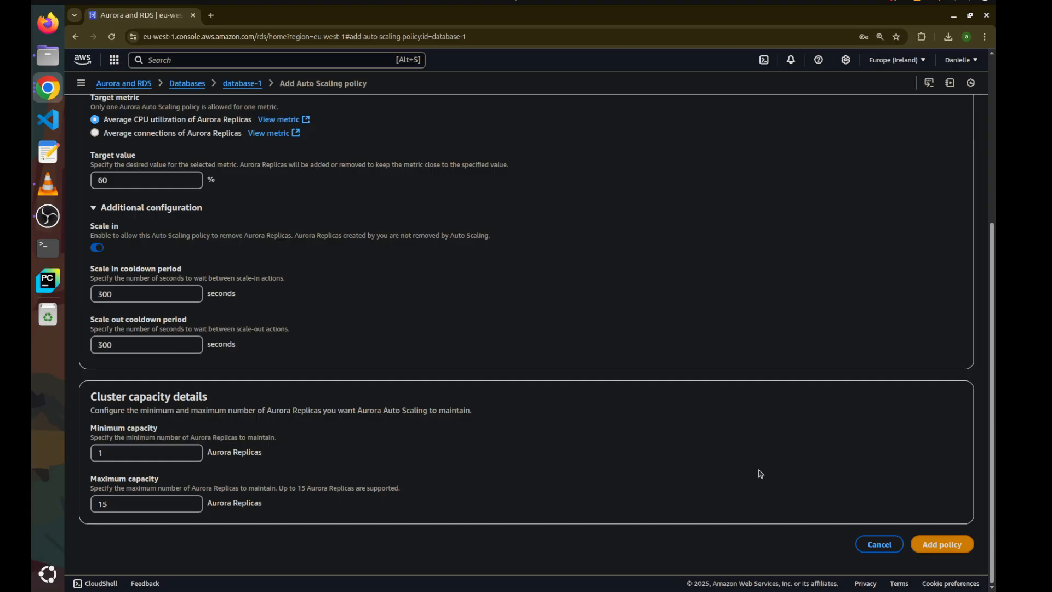
pyautogui.click(886, 543)
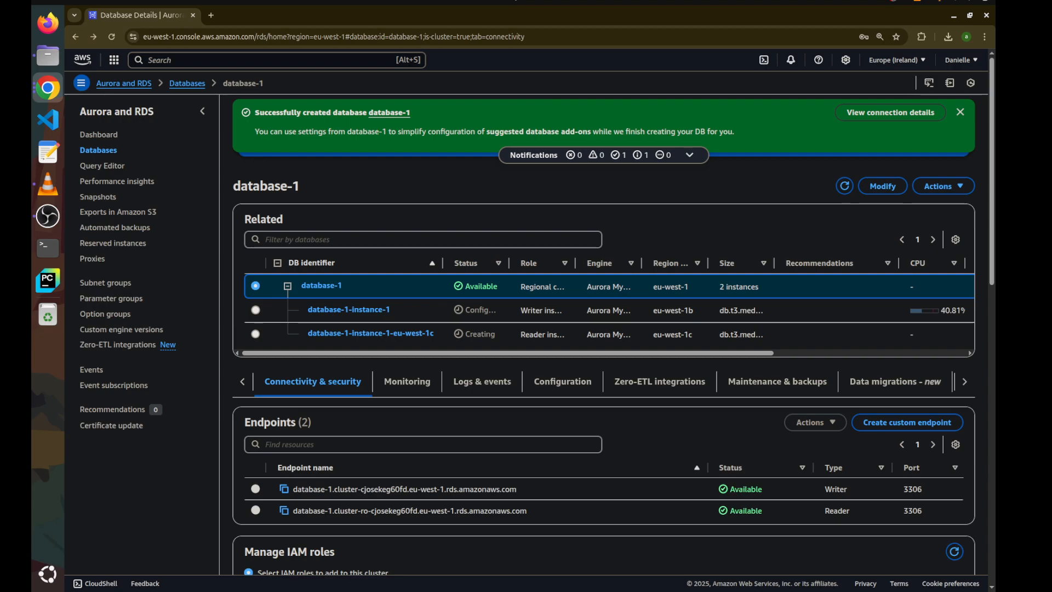
# Step: Inspect the cross-Region read replica creation form for database-1 and return to the cluster's details without creating a replica
pyautogui.hotkey('alt', 'Tab')
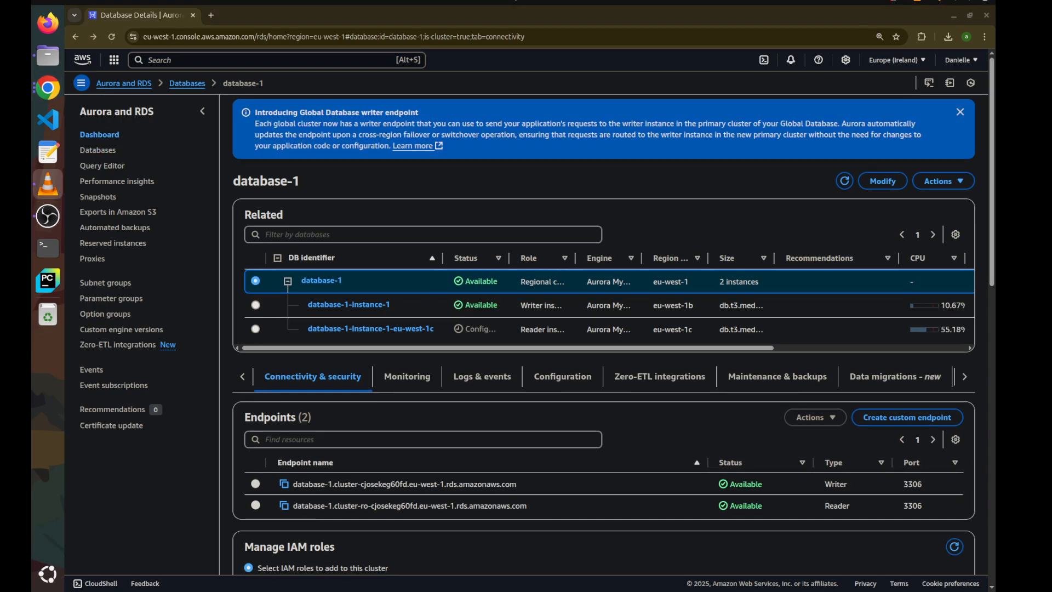
pyautogui.click(932, 182)
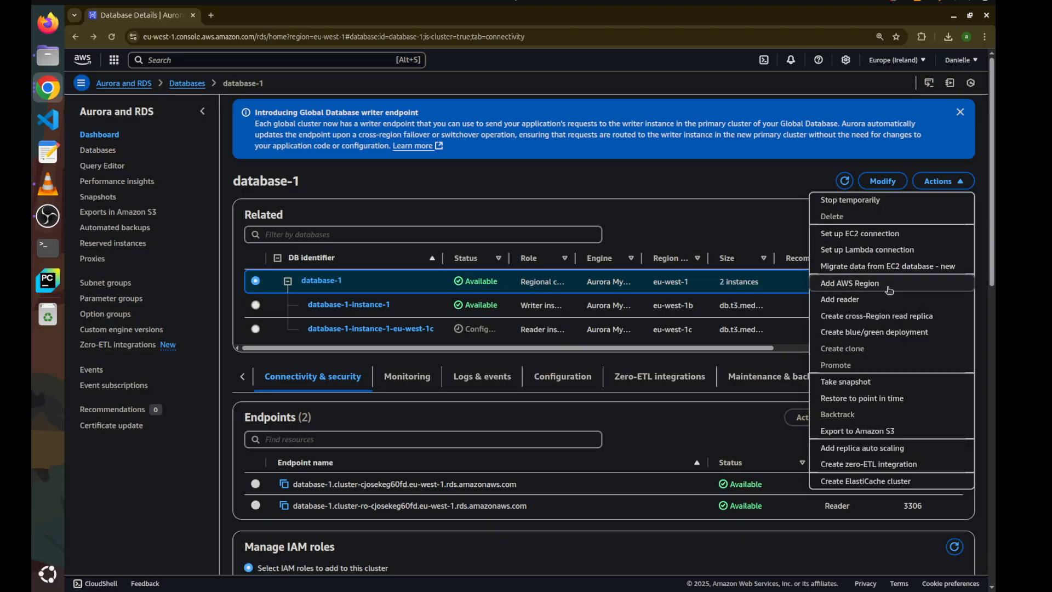
pyautogui.click(902, 322)
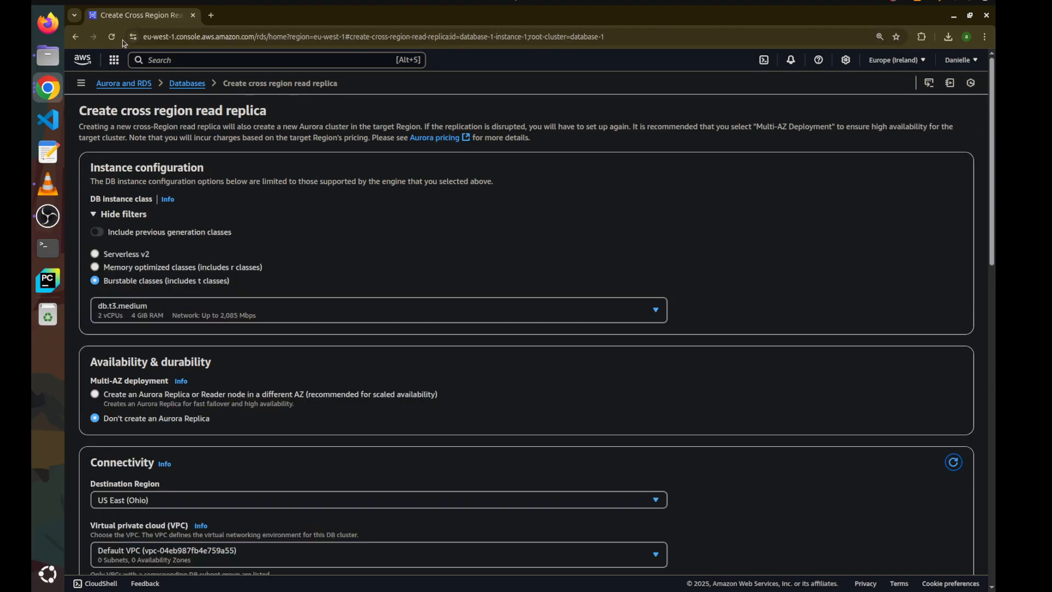
pyautogui.click(75, 37)
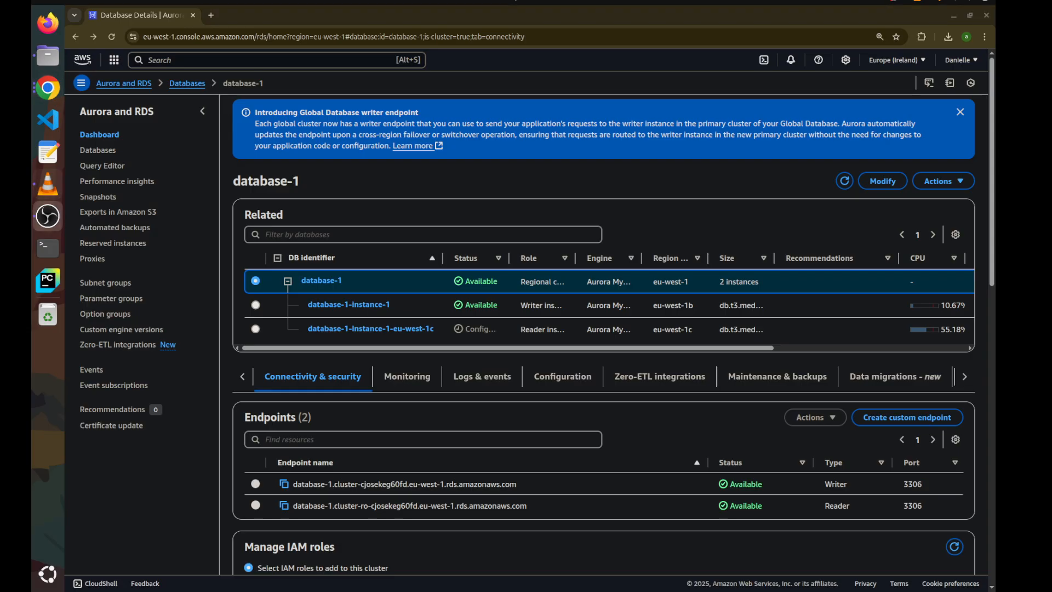
# Step: Try to add an AWS Region to the database-1 cluster and read the requirement for Aurora global databases
pyautogui.click(937, 181)
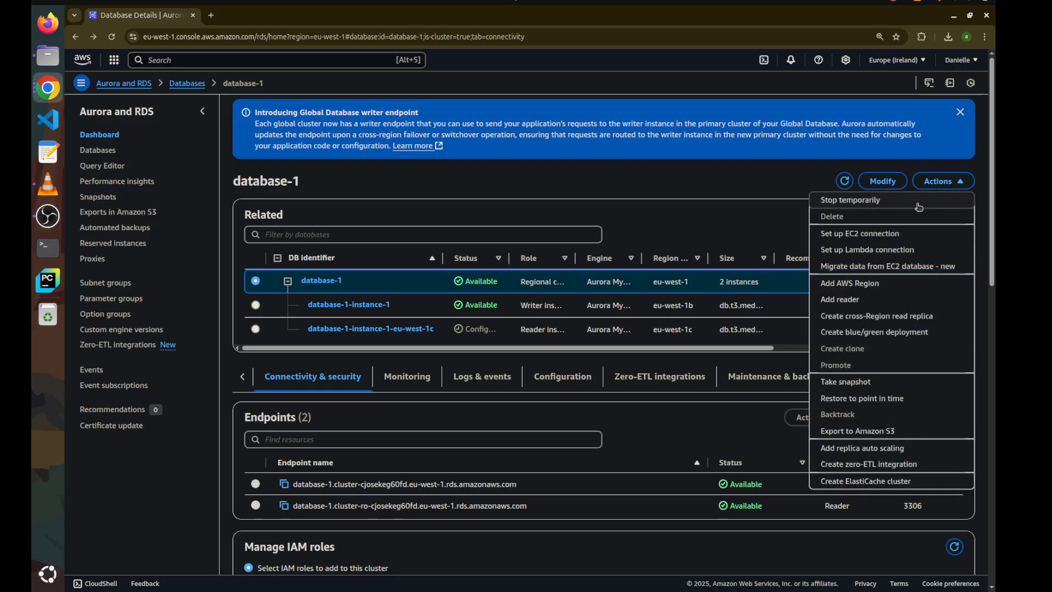
pyautogui.click(864, 283)
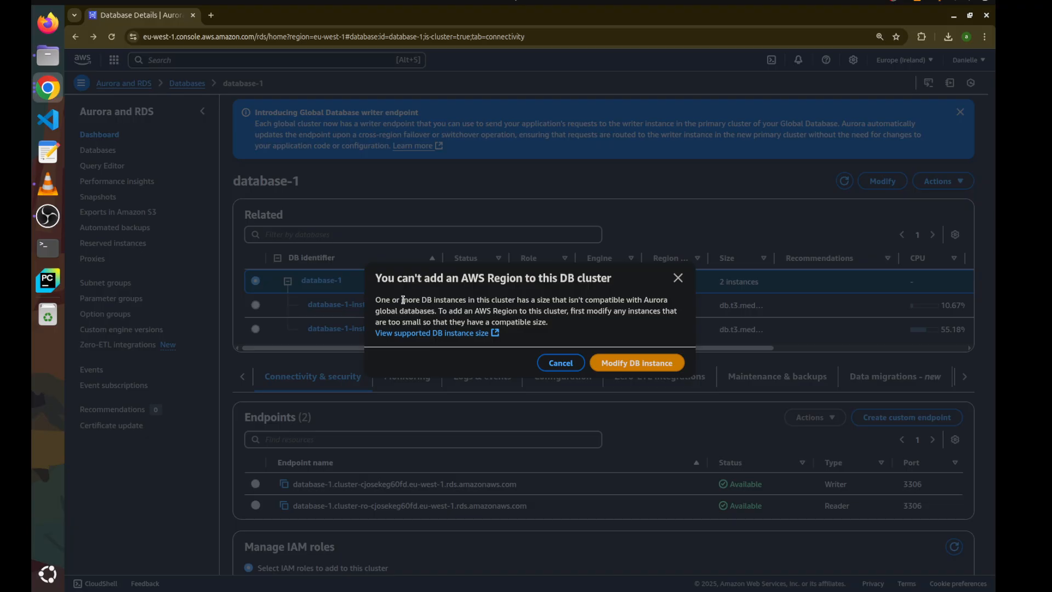
pyautogui.moveTo(382, 301); pyautogui.dragTo(564, 344)
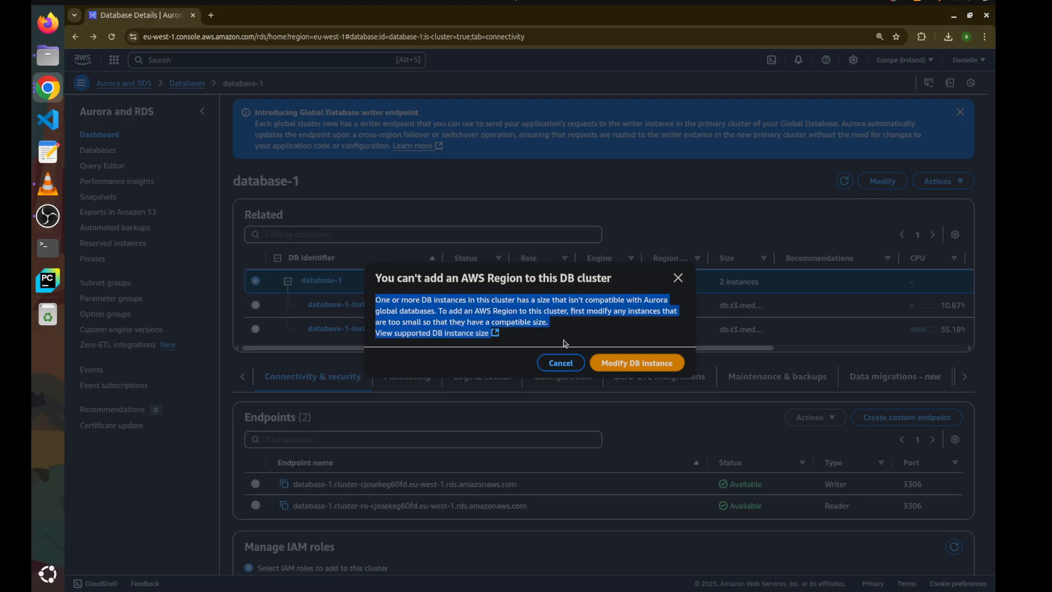
pyautogui.click(569, 325)
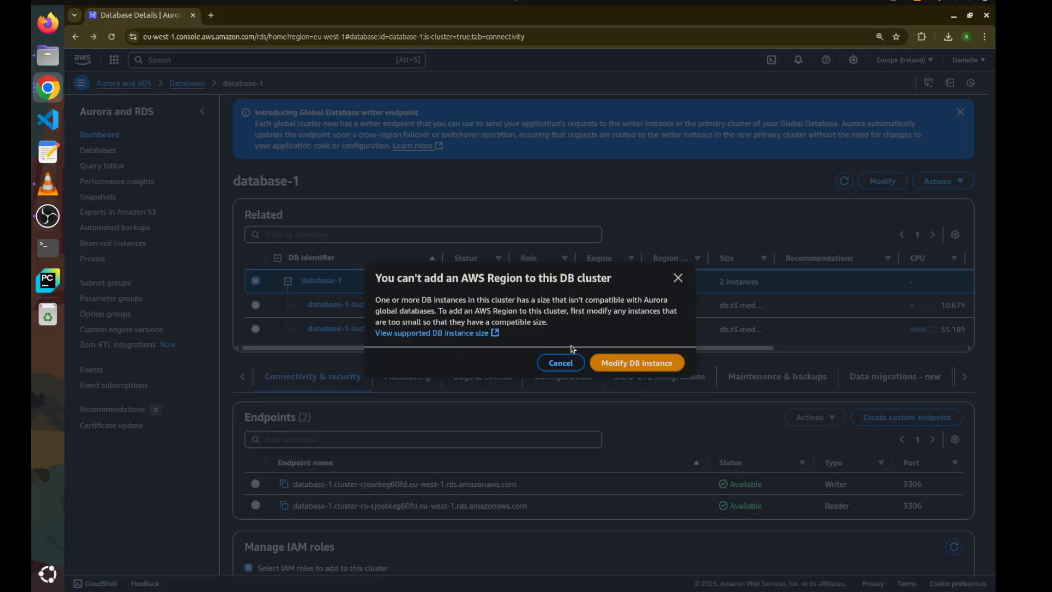
# Step: Inspect the storage and instance class options in the modification form of database-1-instance-1 and return to the cluster's details without changes
pyautogui.click(669, 364)
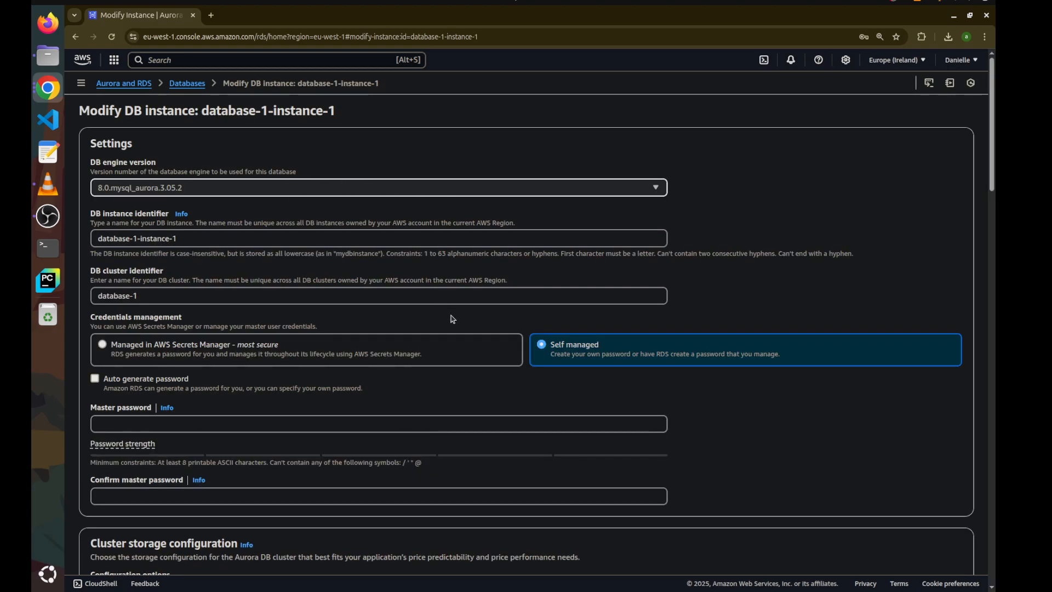
pyautogui.scroll(-5, 458, 341)
pyautogui.scroll(-3, 458, 340)
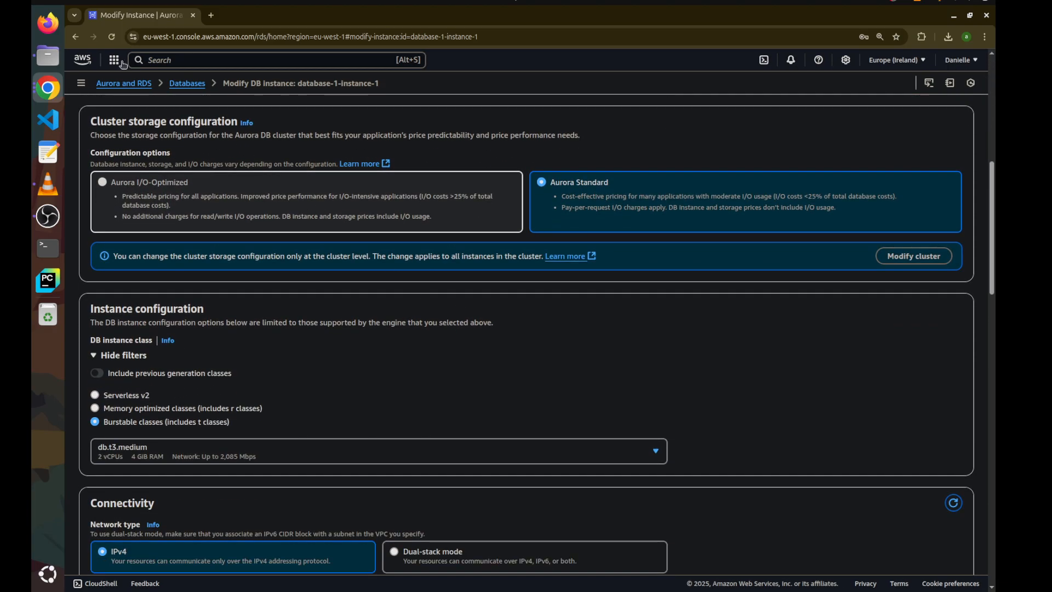
pyautogui.click(76, 38)
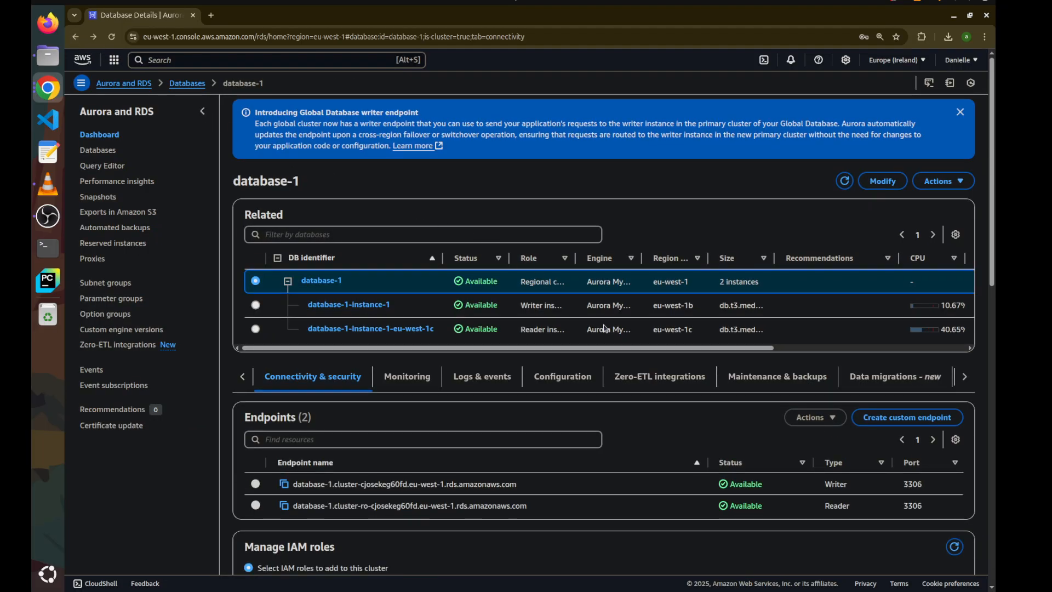
# Step: Request adding an AWS Region to database-1 once more, review the instance size requirement and cancel
pyautogui.click(943, 181)
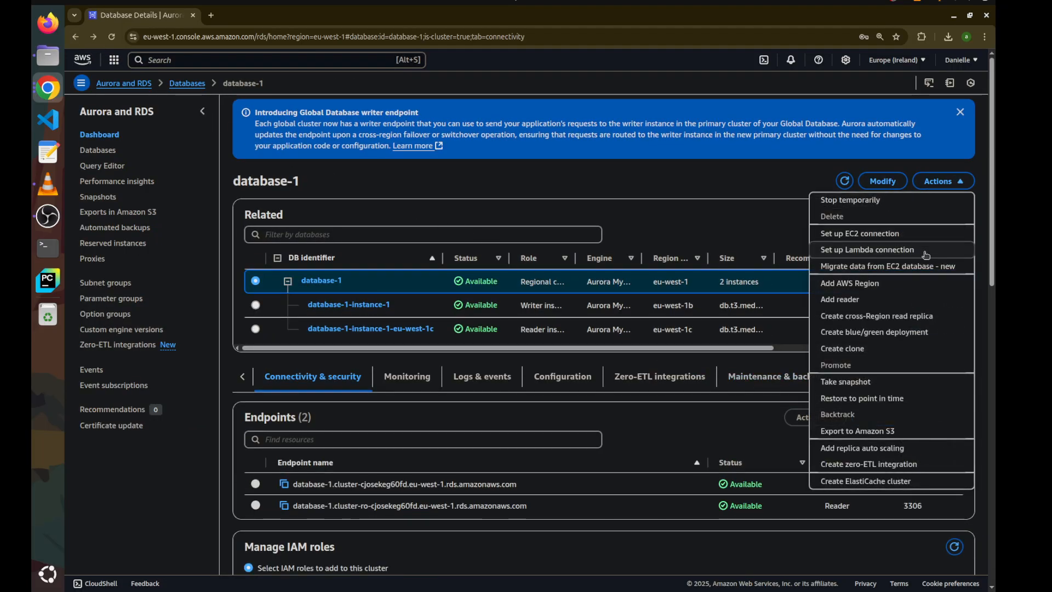
pyautogui.click(901, 282)
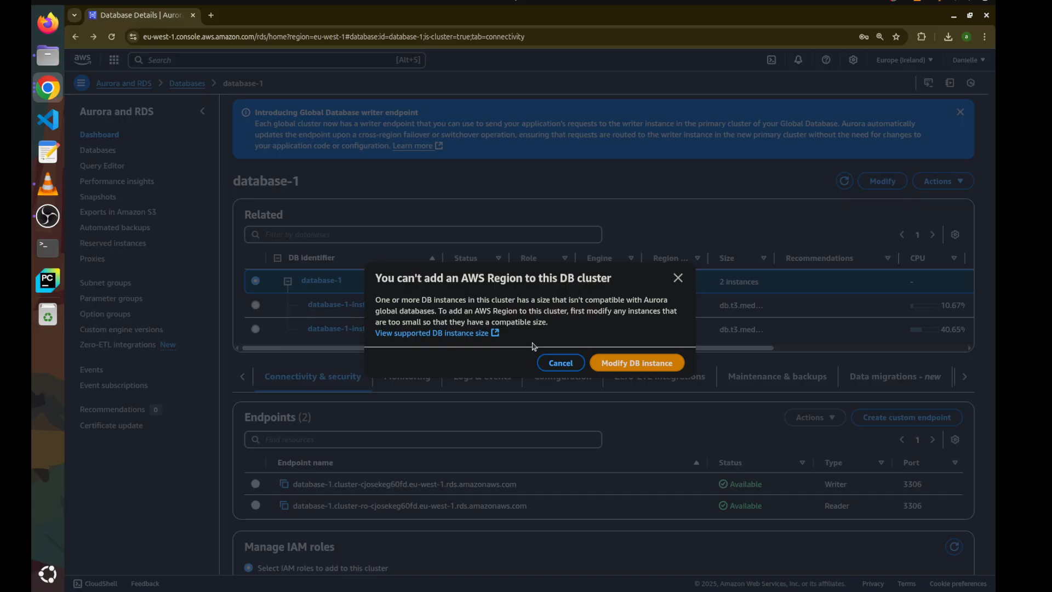
pyautogui.click(560, 362)
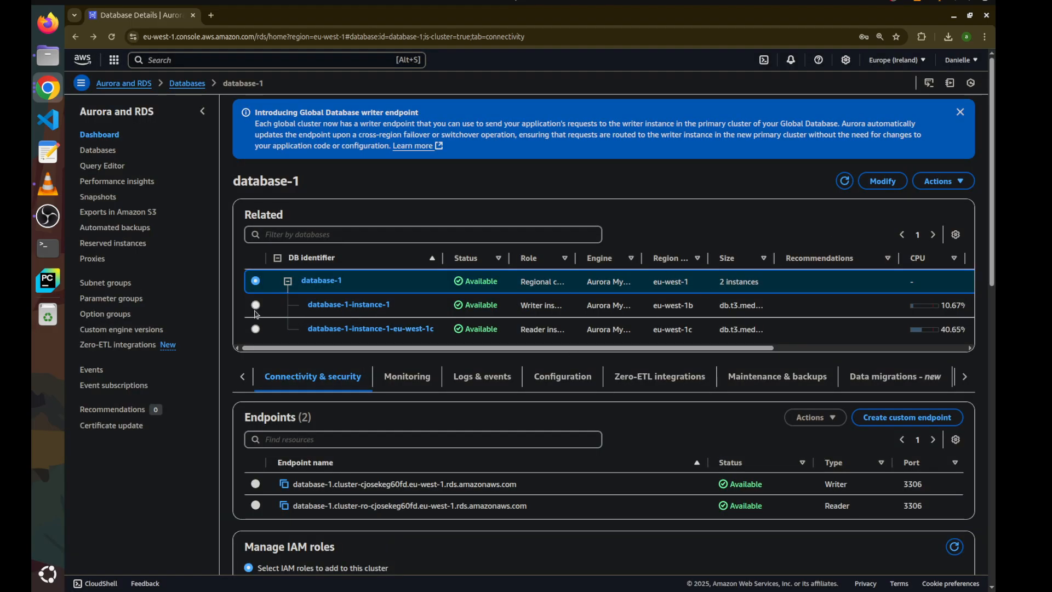
# Step: Review the actions available for the database-1 cluster, look at its modification form and return without changing anything
pyautogui.click(933, 186)
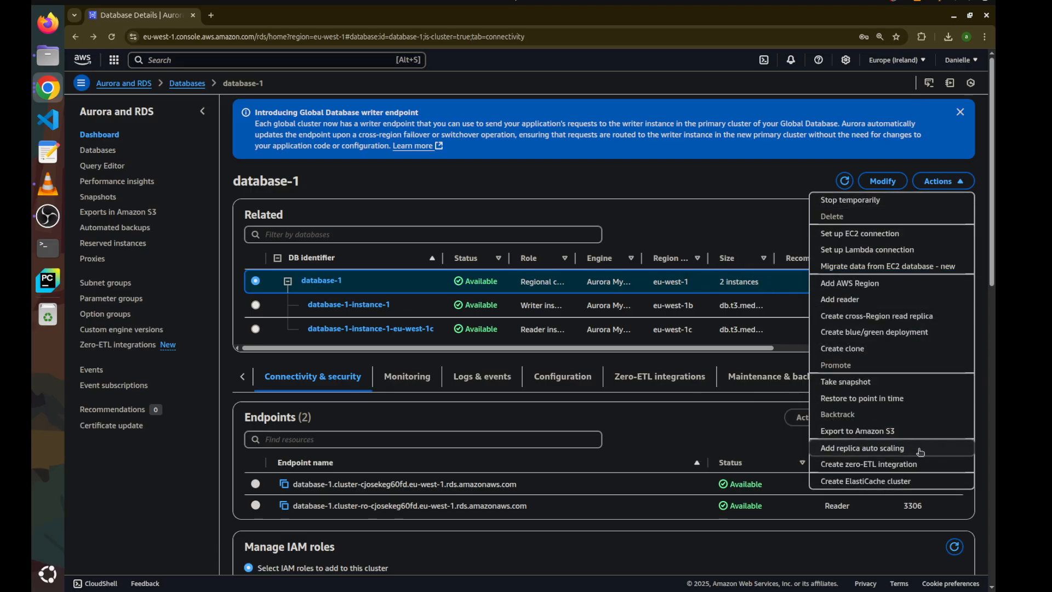
pyautogui.click(885, 182)
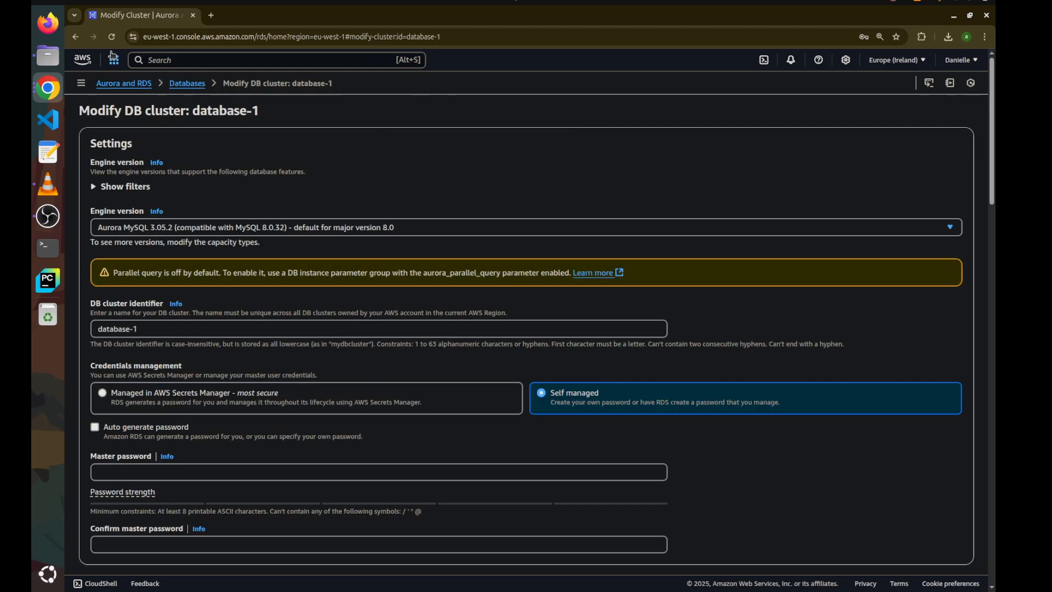
pyautogui.click(75, 37)
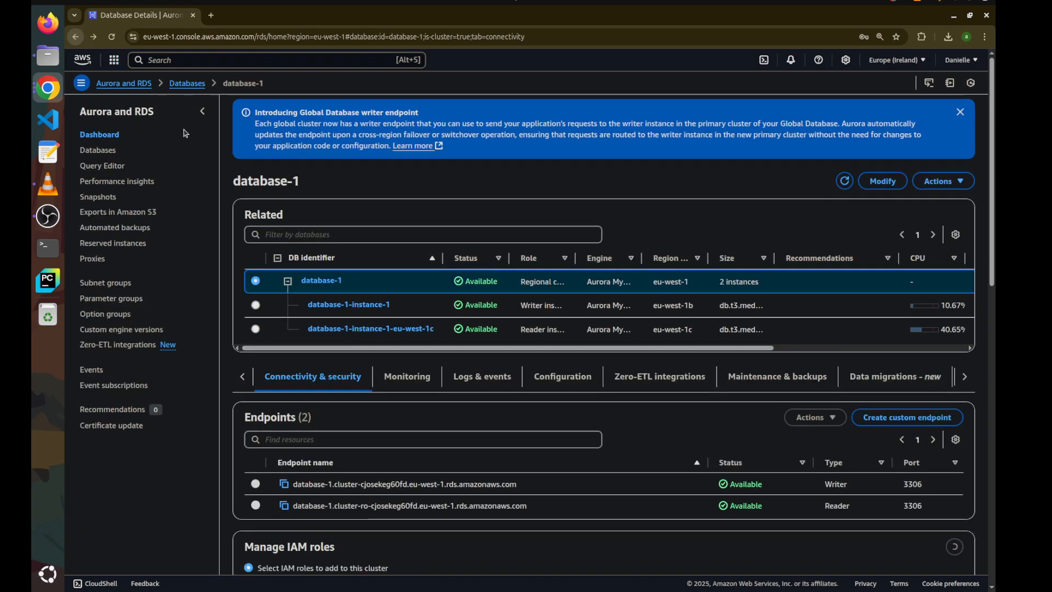
# Step: Delete the reader instance database-1-instance-1-eu-west-1c, confirming with "delete me"
pyautogui.click(256, 328)
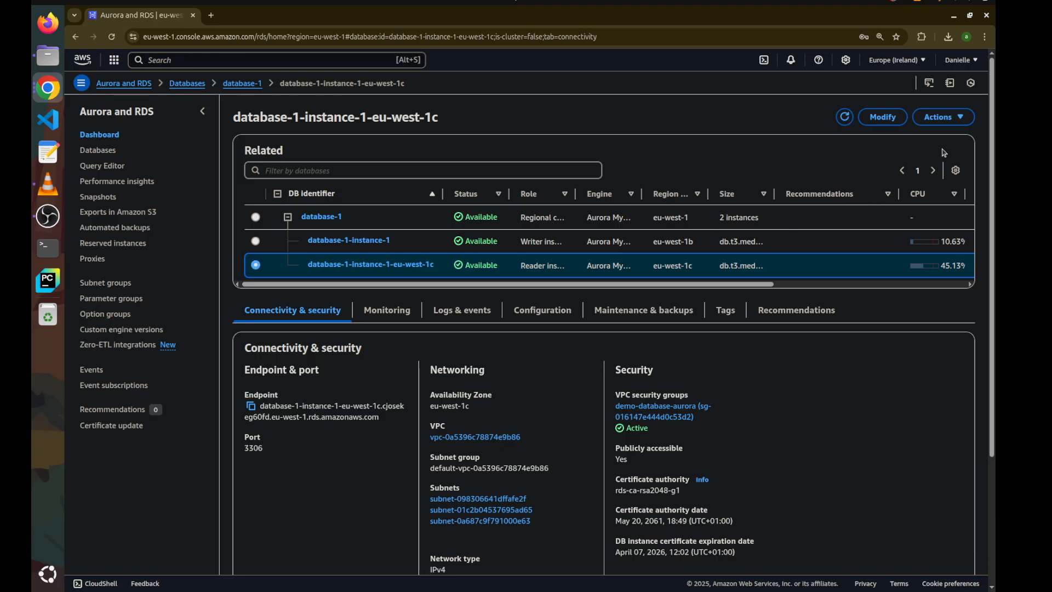
pyautogui.click(944, 117)
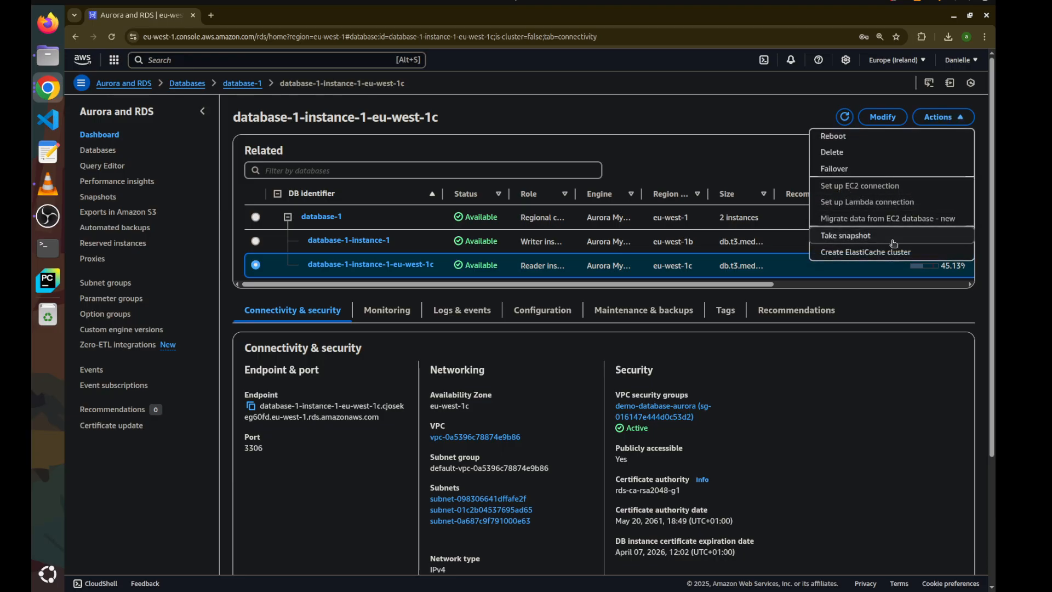
pyautogui.click(876, 154)
pyautogui.click(556, 378)
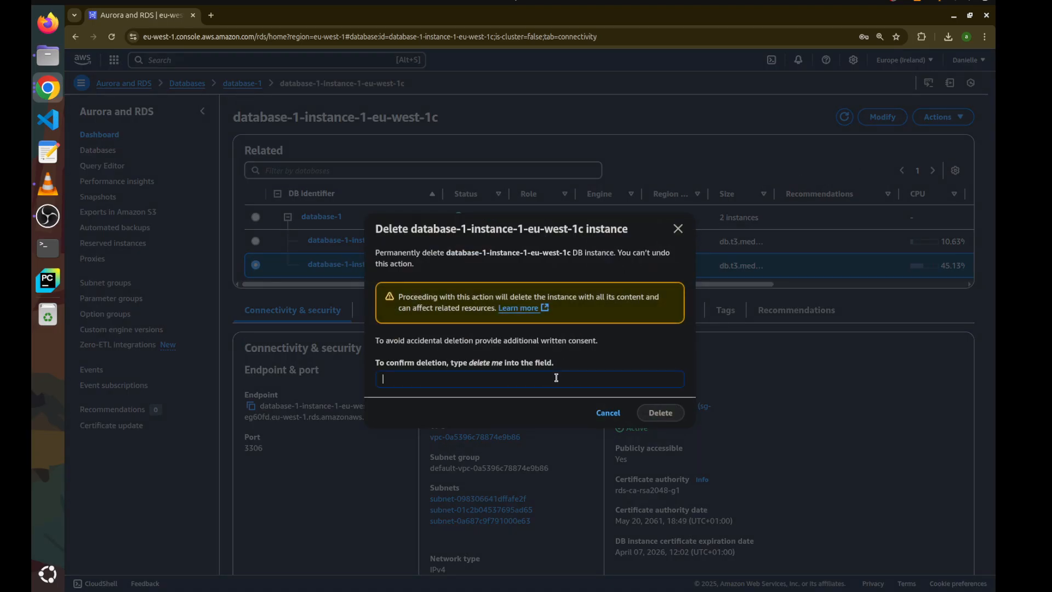
pyautogui.write('delete me')
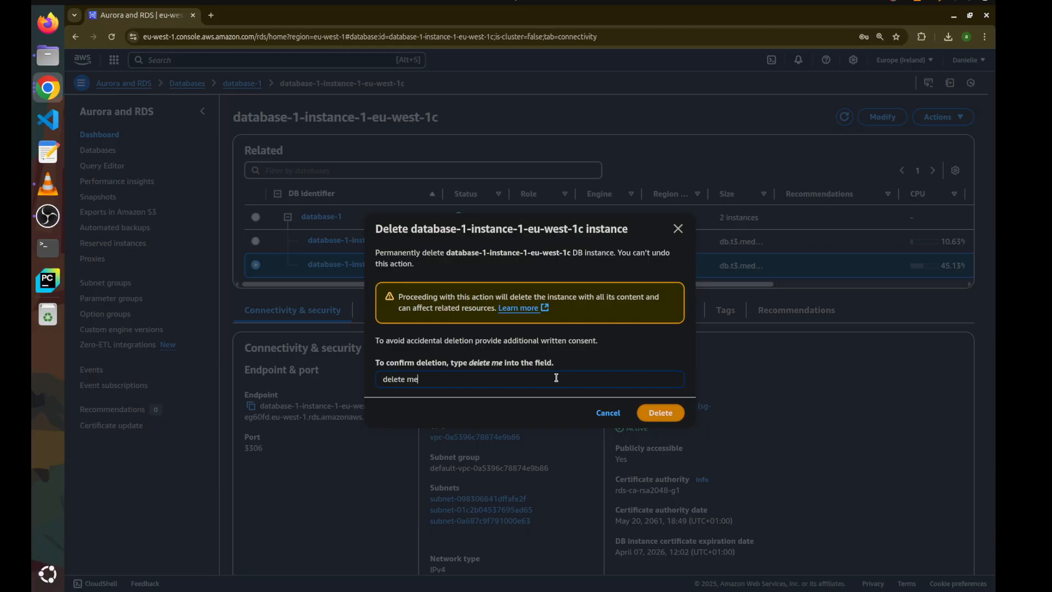
pyautogui.click(660, 413)
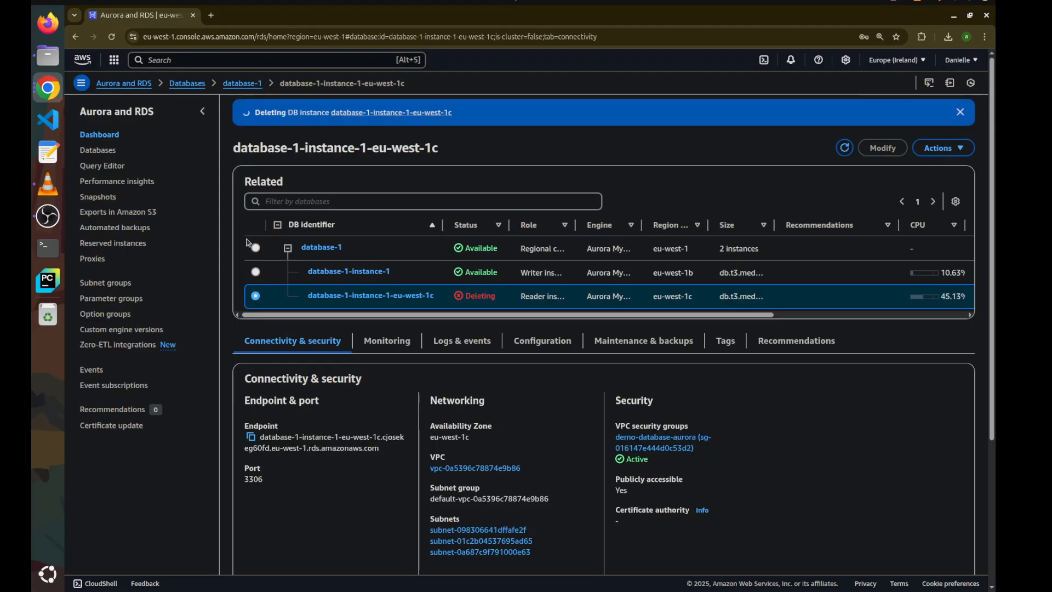
# Step: Check whether the writer instance database-1-instance-1 can be deleted and read the deletion restriction
pyautogui.click(256, 271)
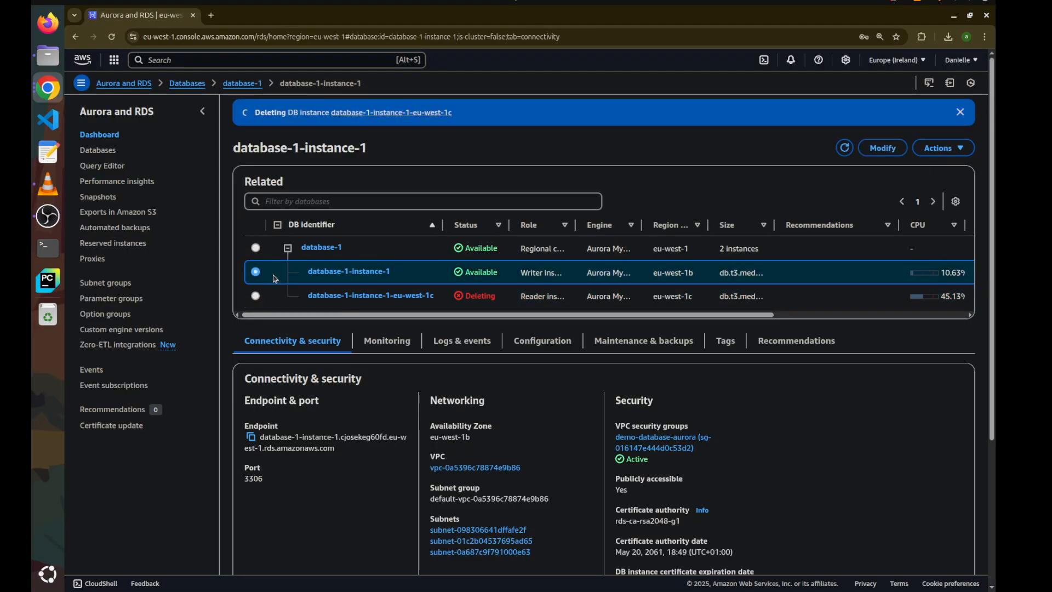
pyautogui.click(948, 149)
pyautogui.moveTo(899, 187)
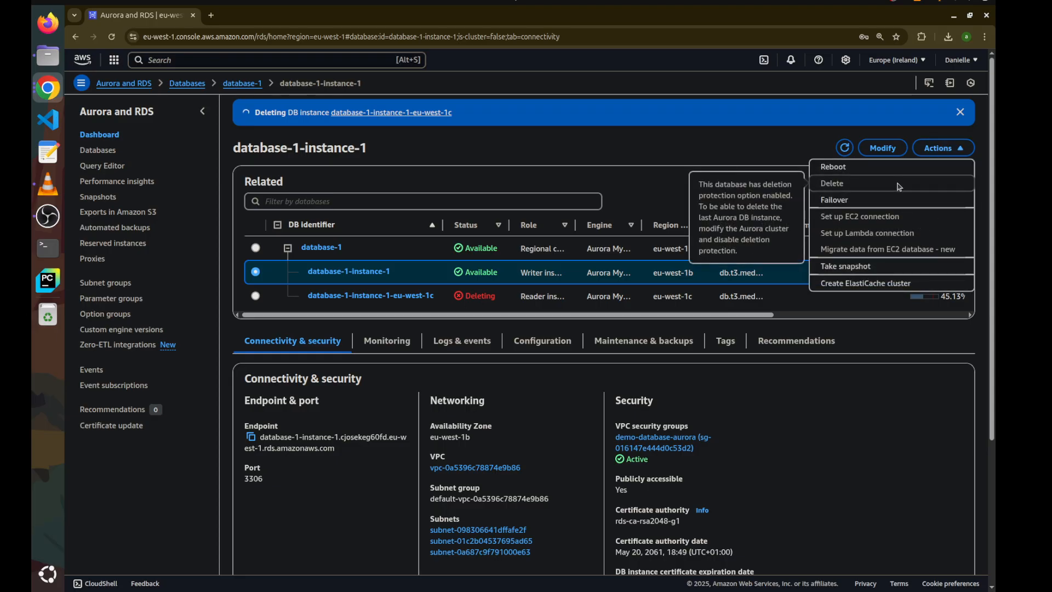
pyautogui.click(648, 185)
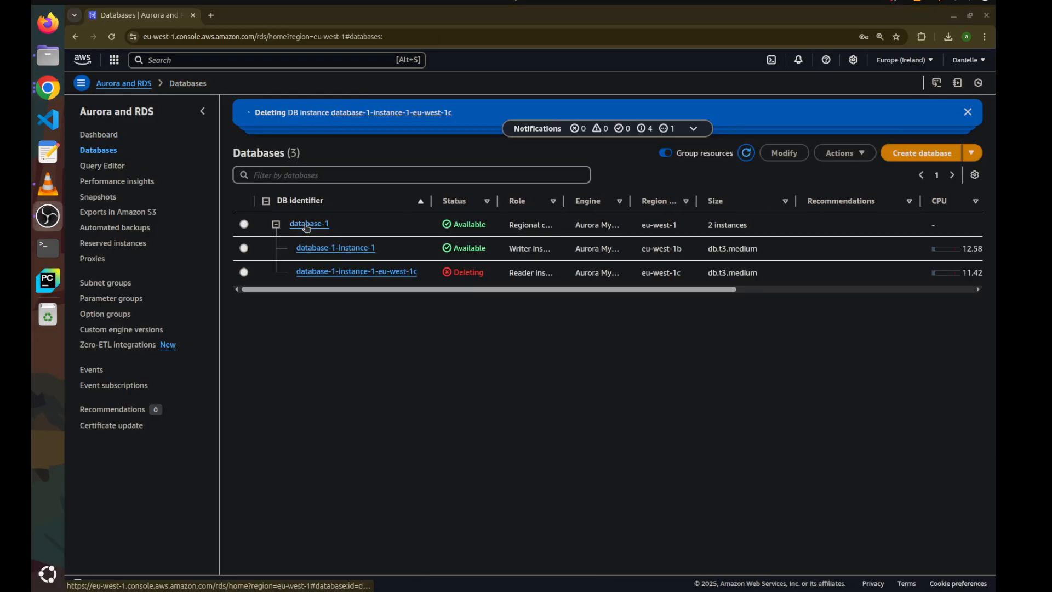
# Step: Disable deletion protection on the database-1 cluster and submit the modification for the next scheduled maintenance window
pyautogui.click(308, 229)
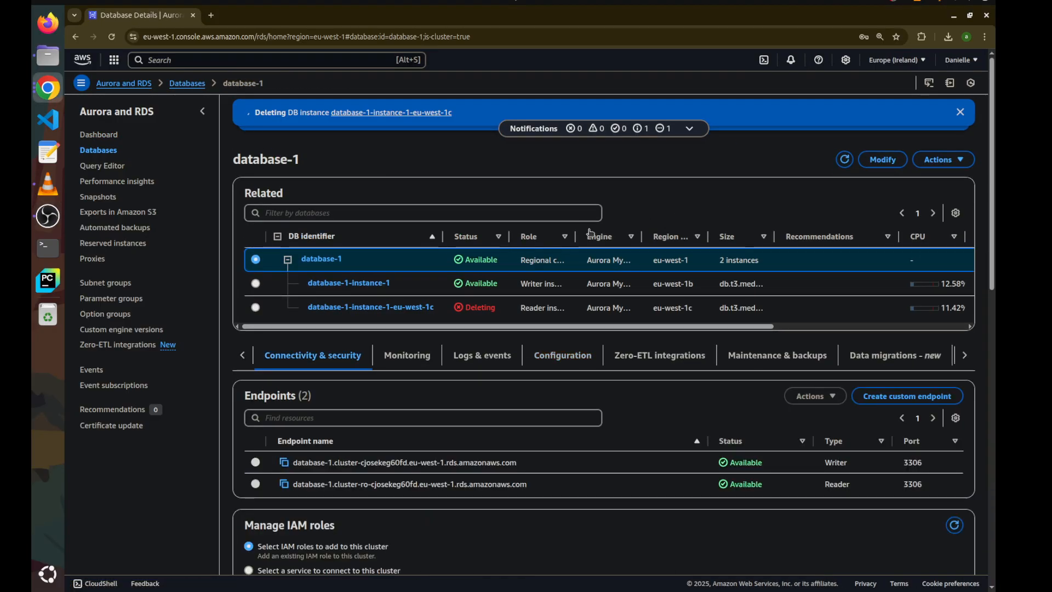
pyautogui.click(882, 160)
pyautogui.scroll(-3, 423, 431)
pyautogui.scroll(-15, 423, 430)
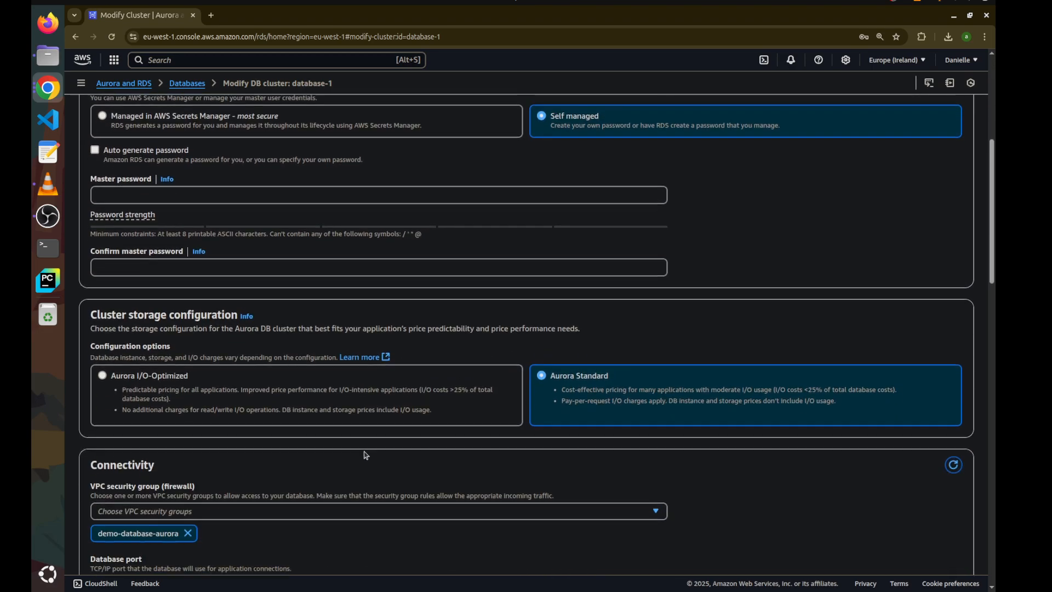
pyautogui.scroll(-10, 112, 484)
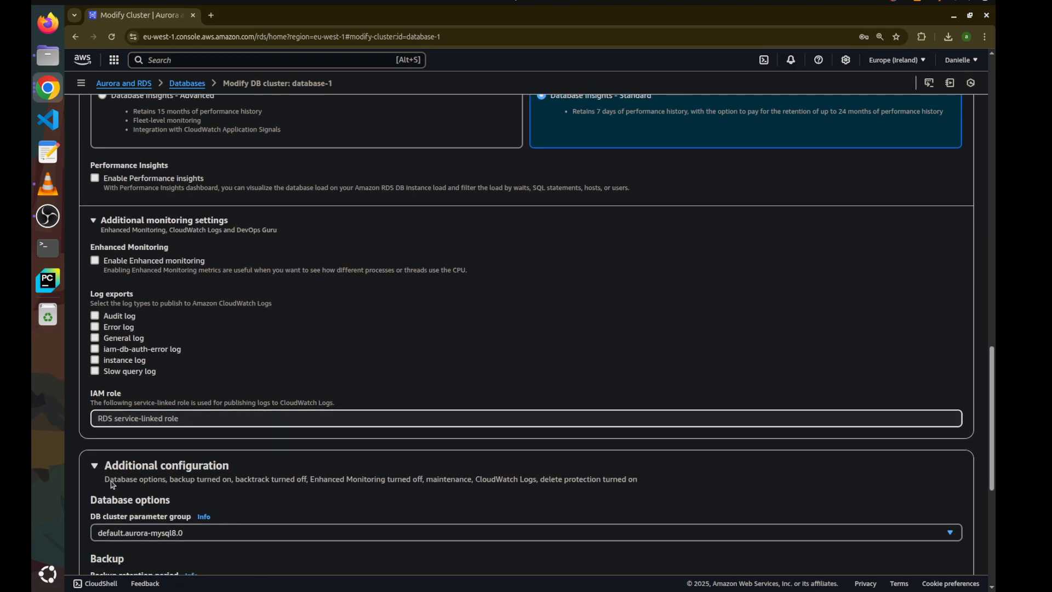
pyautogui.click(97, 496)
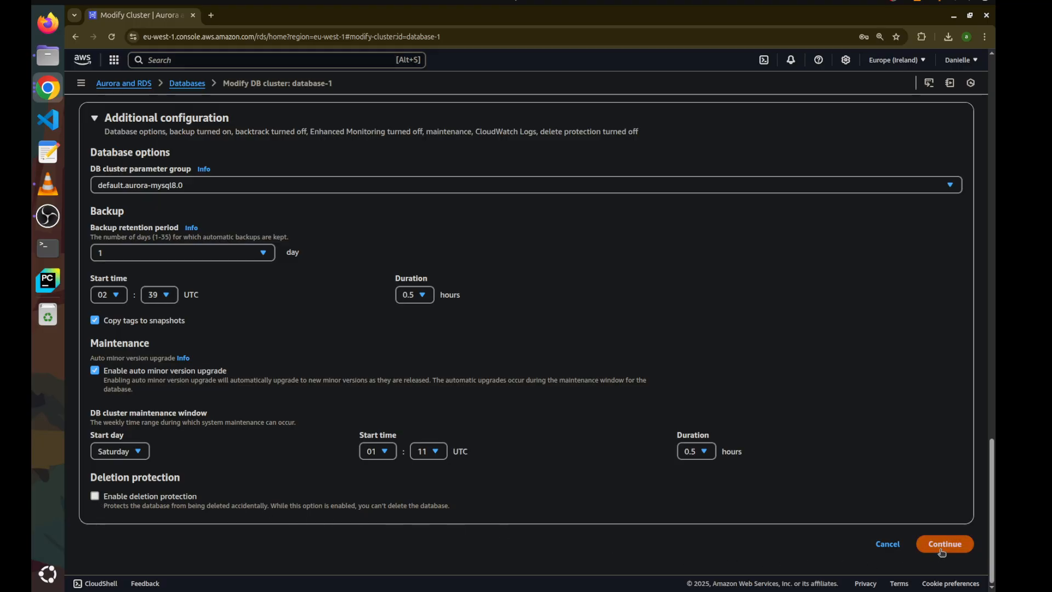
pyautogui.click(938, 546)
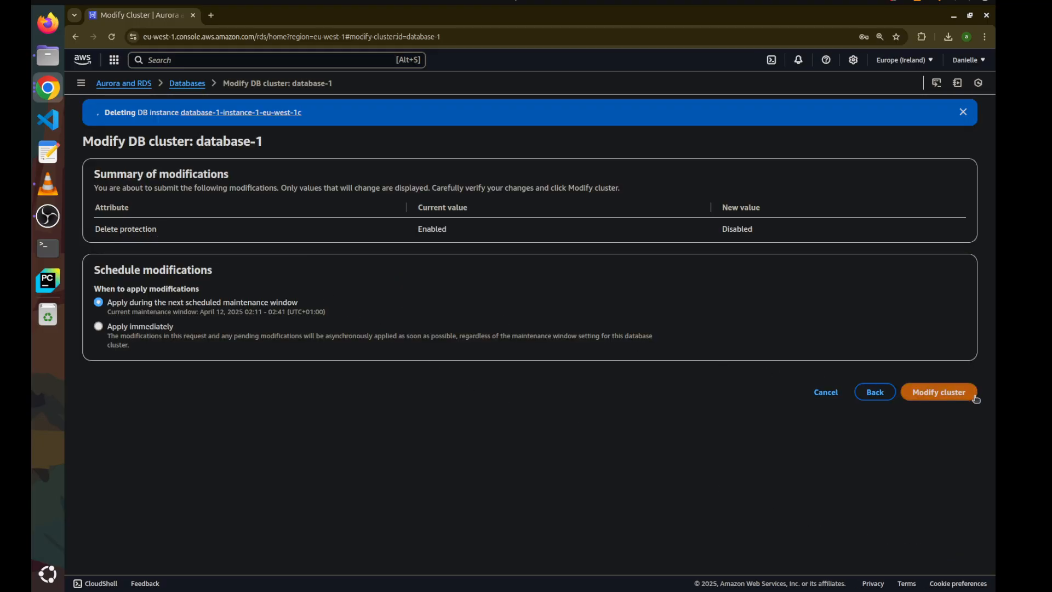
pyautogui.click(944, 391)
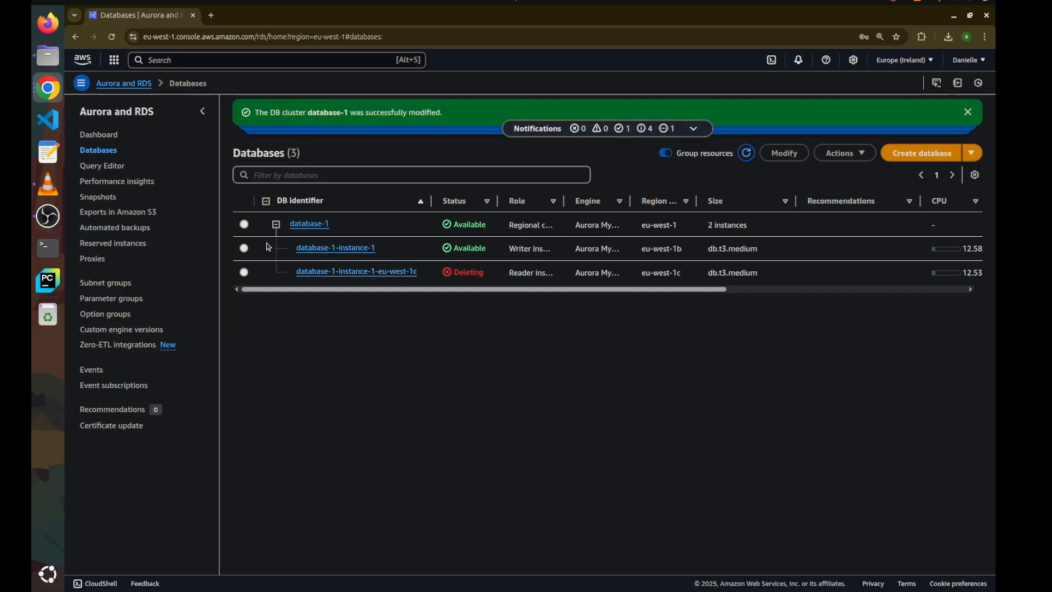
# Step: Delete the writer instance database-1-instance-1, confirming with "delete me"
pyautogui.click(244, 225)
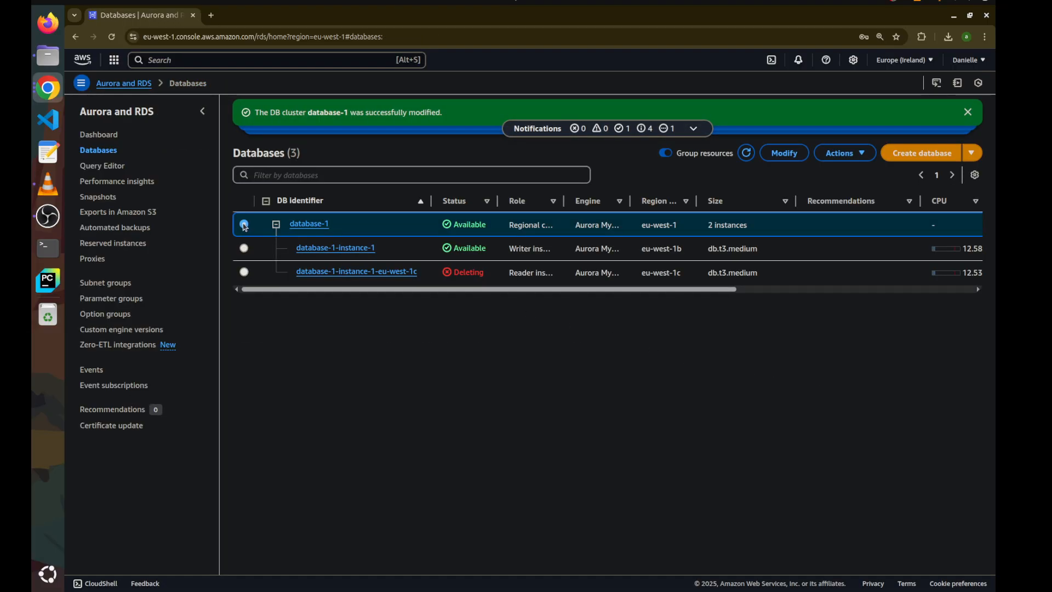
pyautogui.click(244, 247)
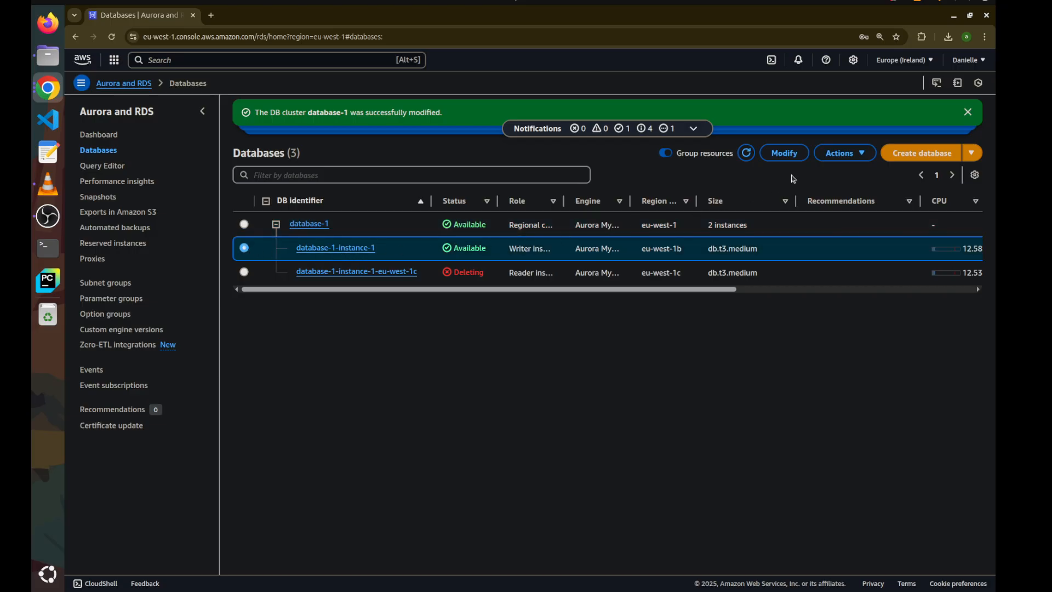
pyautogui.click(822, 157)
pyautogui.click(823, 192)
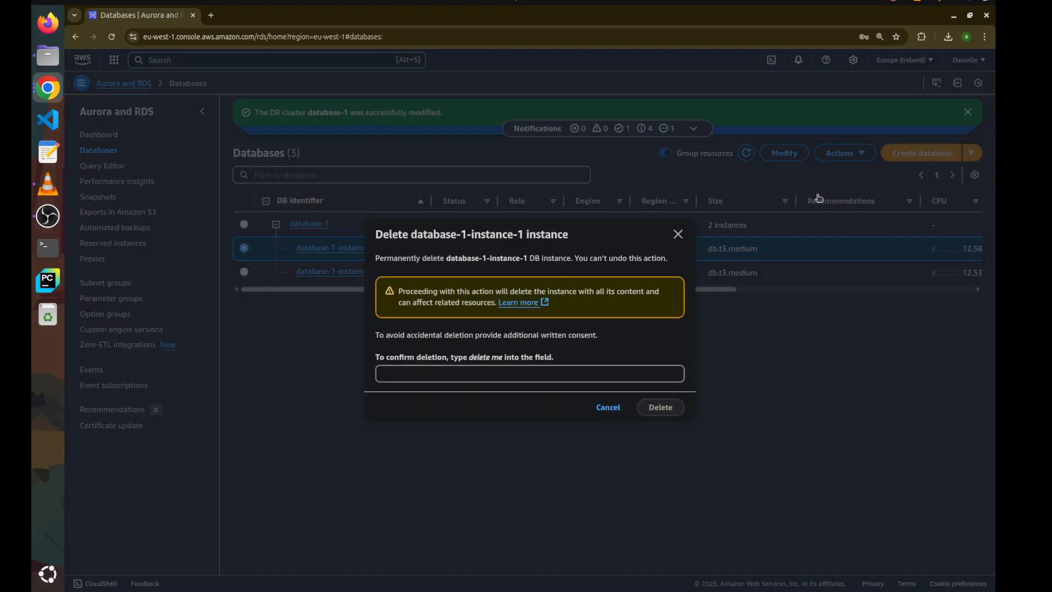
pyautogui.click(552, 370)
pyautogui.write('delete me')
pyautogui.click(660, 407)
# Step: Delete the database-1 cluster with a final snapshot named database-1-final-snapshot and no retained automated backups, confirming with "delete me"
pyautogui.click(244, 224)
pyautogui.click(828, 156)
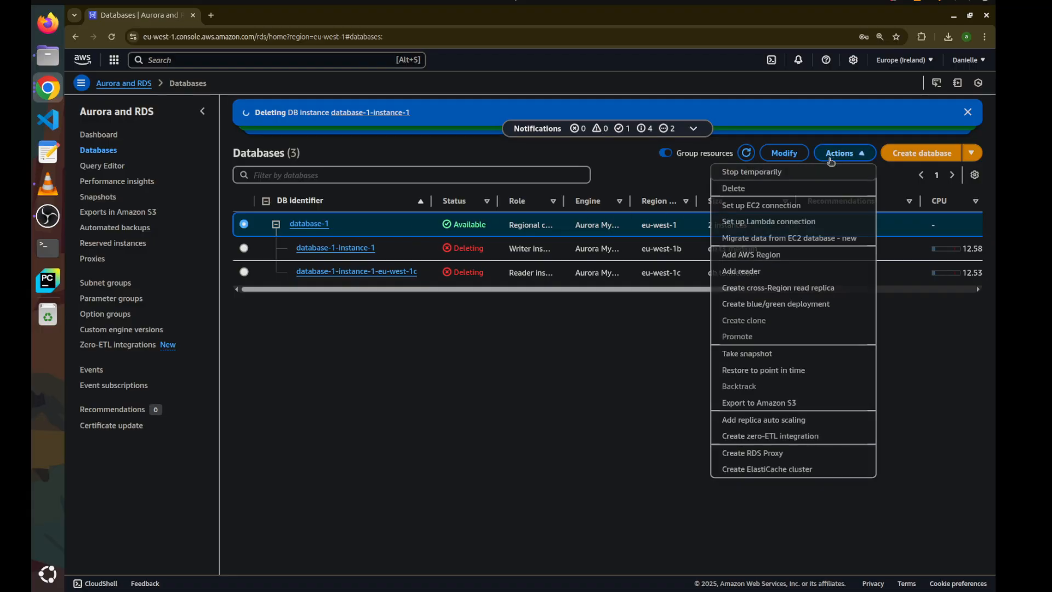
pyautogui.click(780, 185)
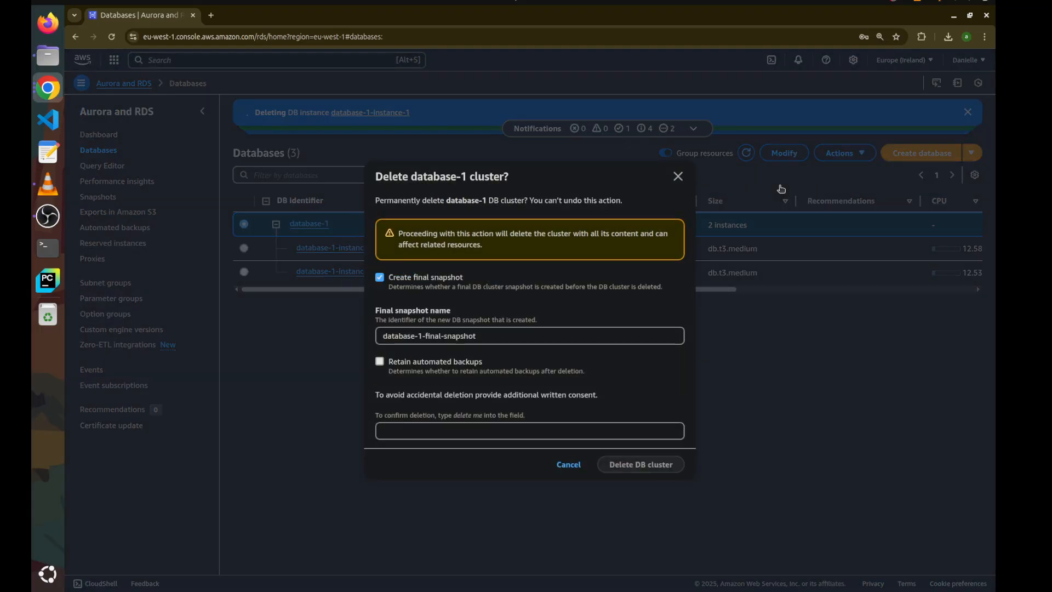
pyautogui.click(590, 435)
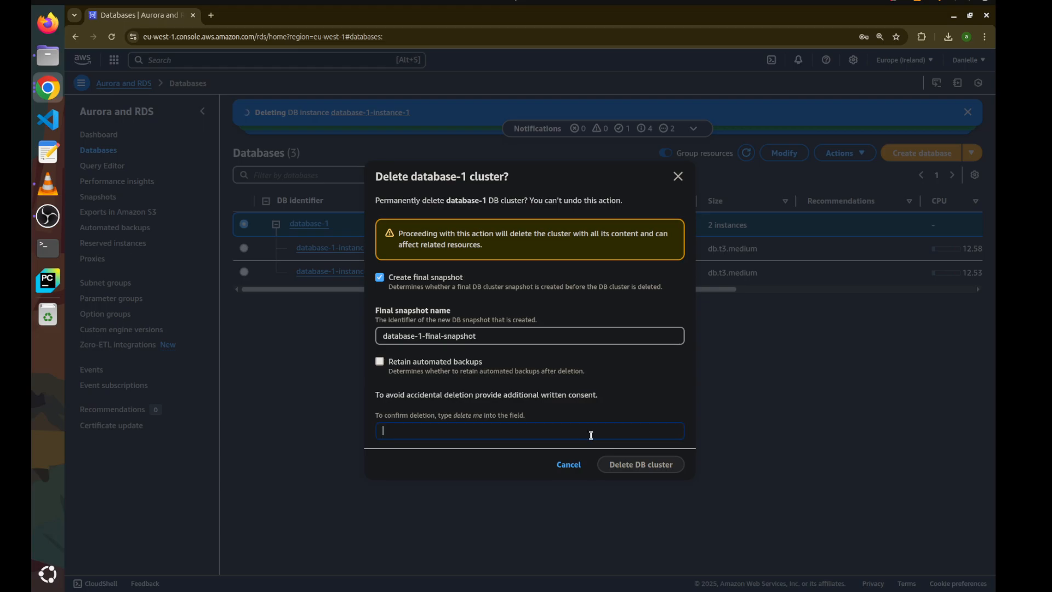
pyautogui.write('delete me')
pyautogui.click(635, 464)
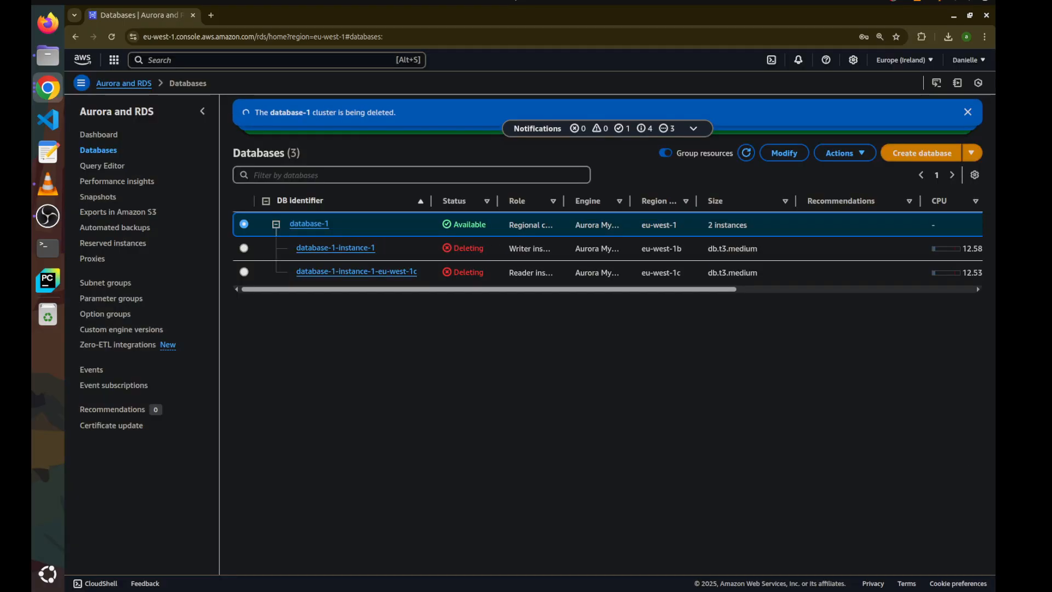